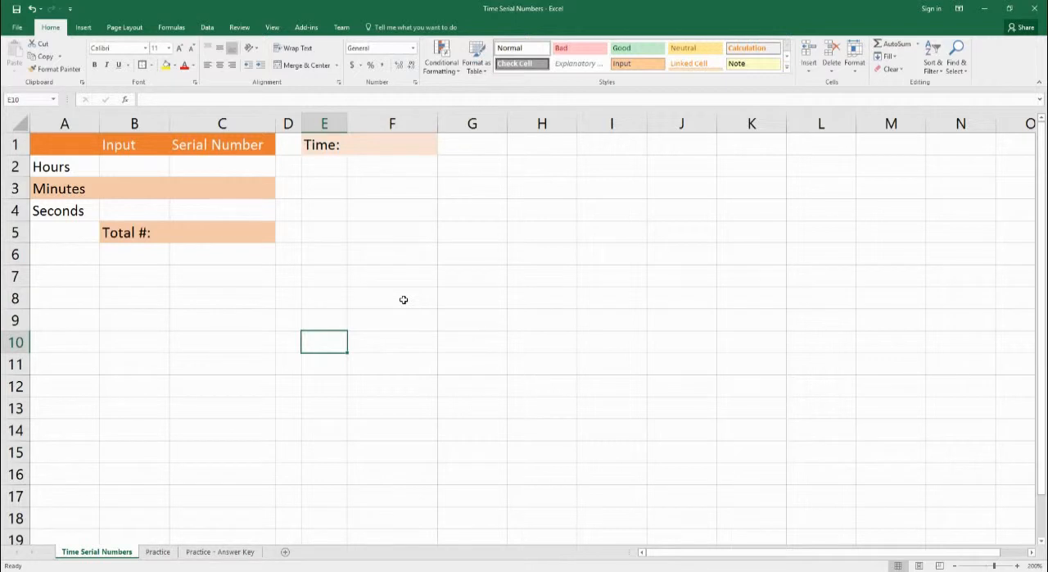
Step: Enter the serial number .5 in the Time value cell F1
{"action": "left_click", "coordinate": [393, 157]}
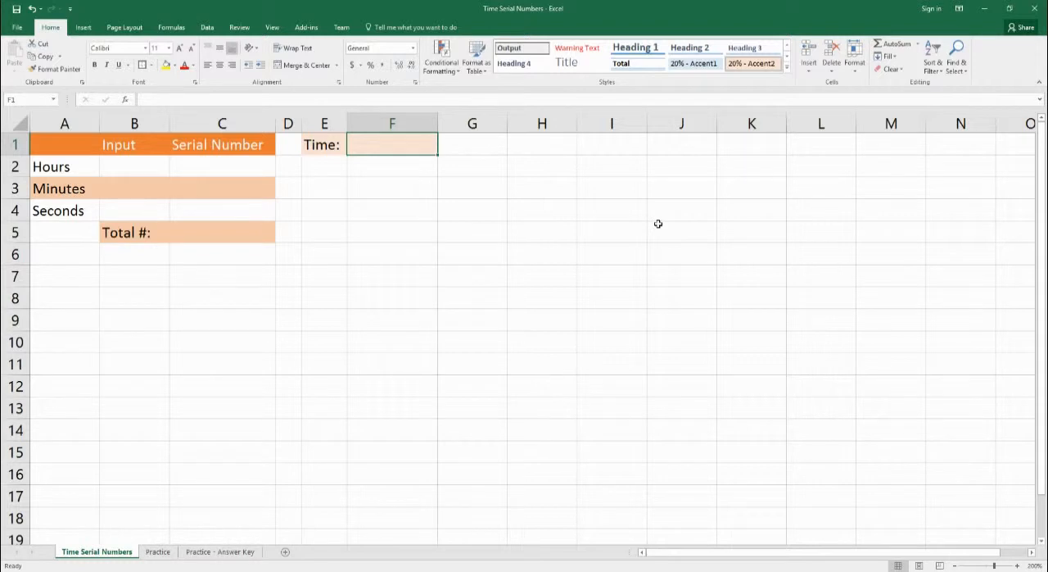
{"action": "type", "text": ".5"}
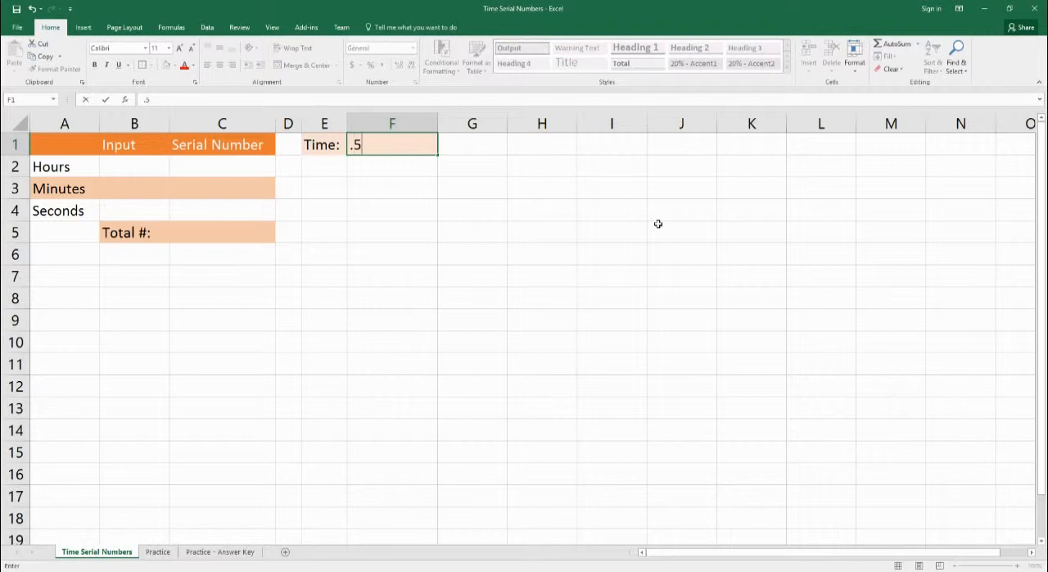
{"action": "key", "text": "ctrl+Return"}
{"action": "key", "text": "Return"}
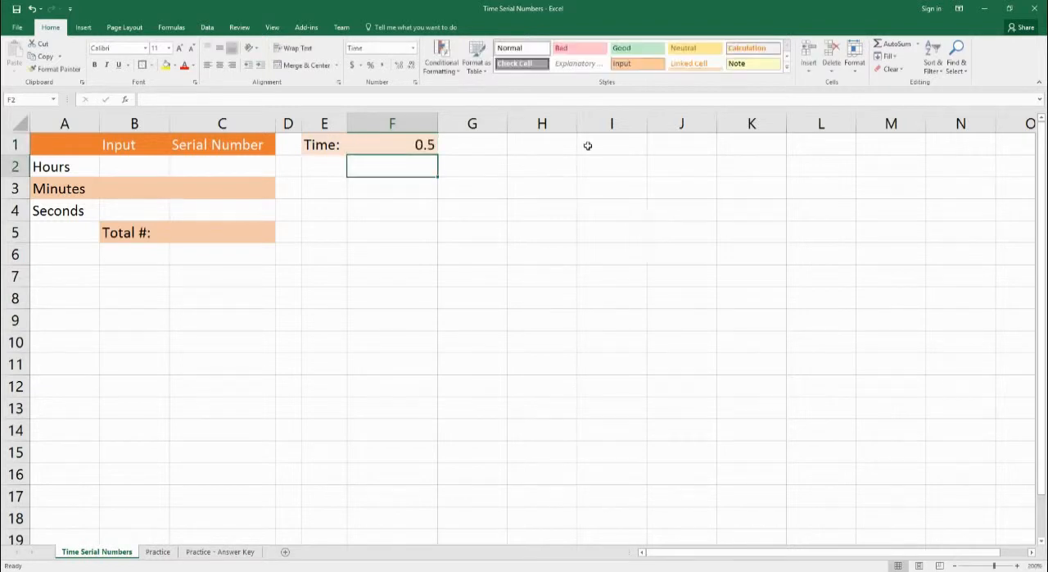
Step: Apply the Time number format to cell F1
{"action": "left_click", "coordinate": [423, 148]}
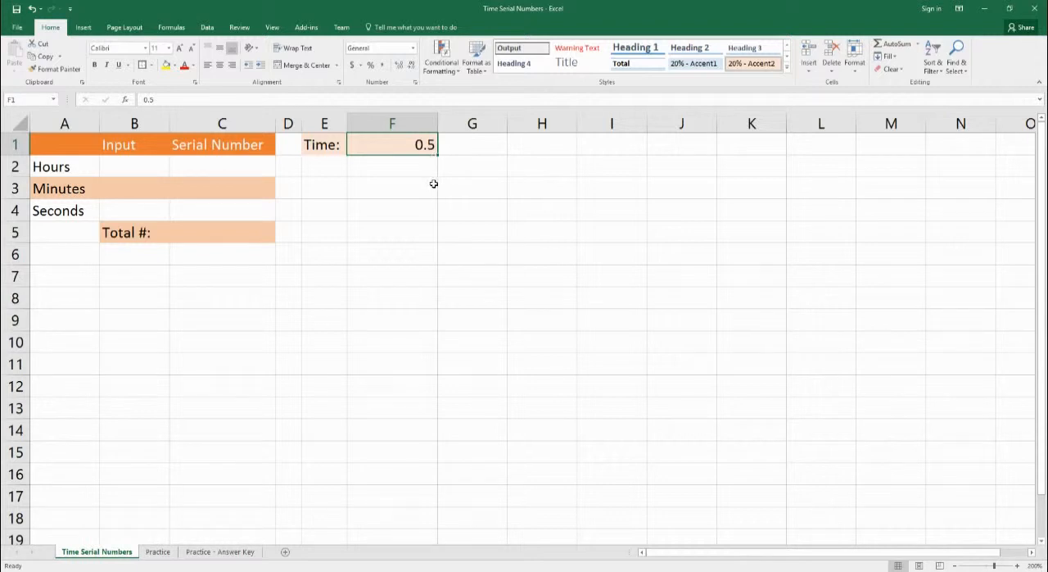
{"action": "left_click", "coordinate": [414, 49]}
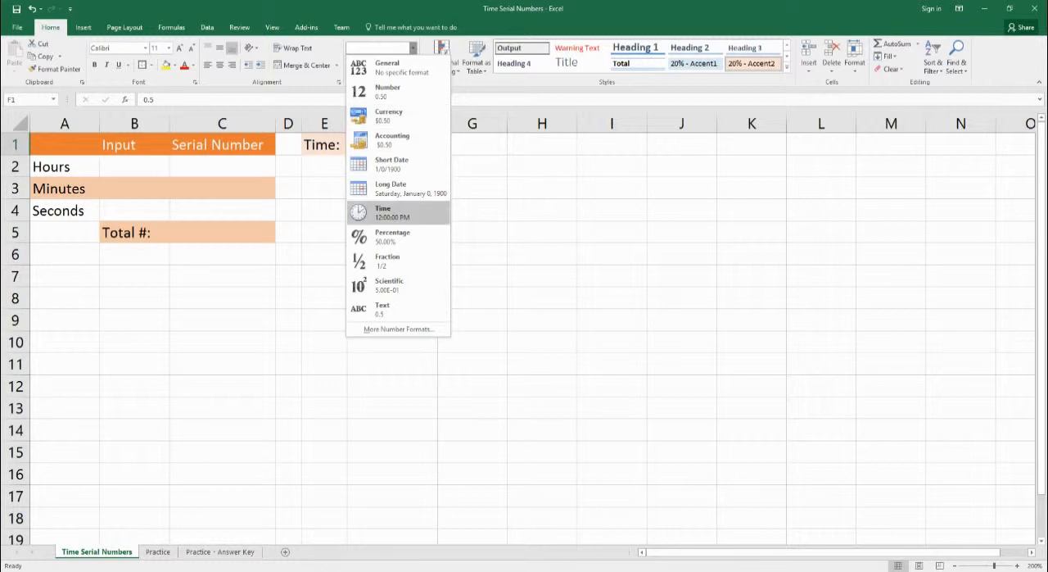
{"action": "left_click", "coordinate": [389, 213]}
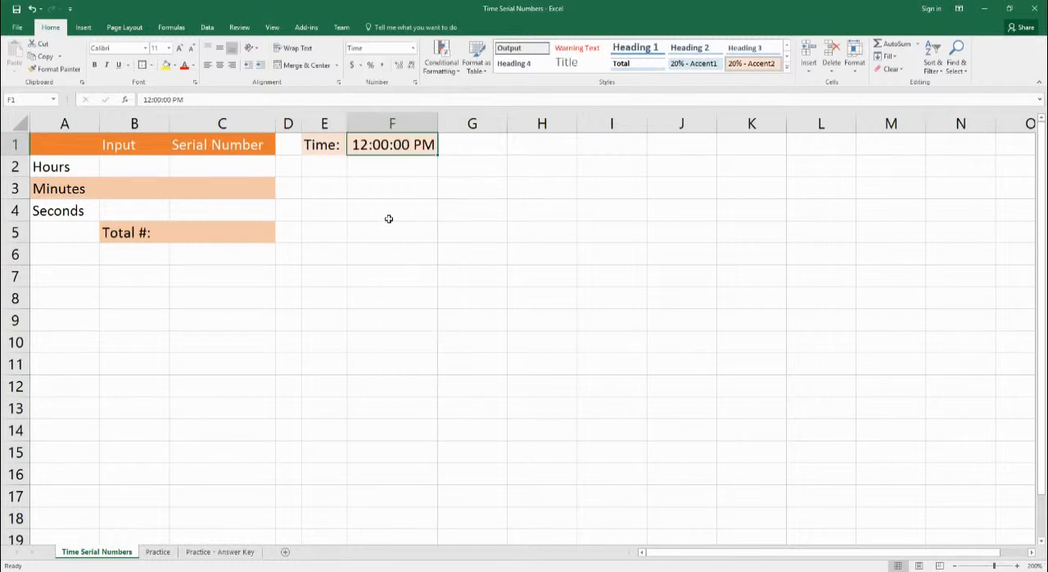
Step: Replace the value in the Time cell F1 with the serial number .25
{"action": "double_click", "coordinate": [399, 145]}
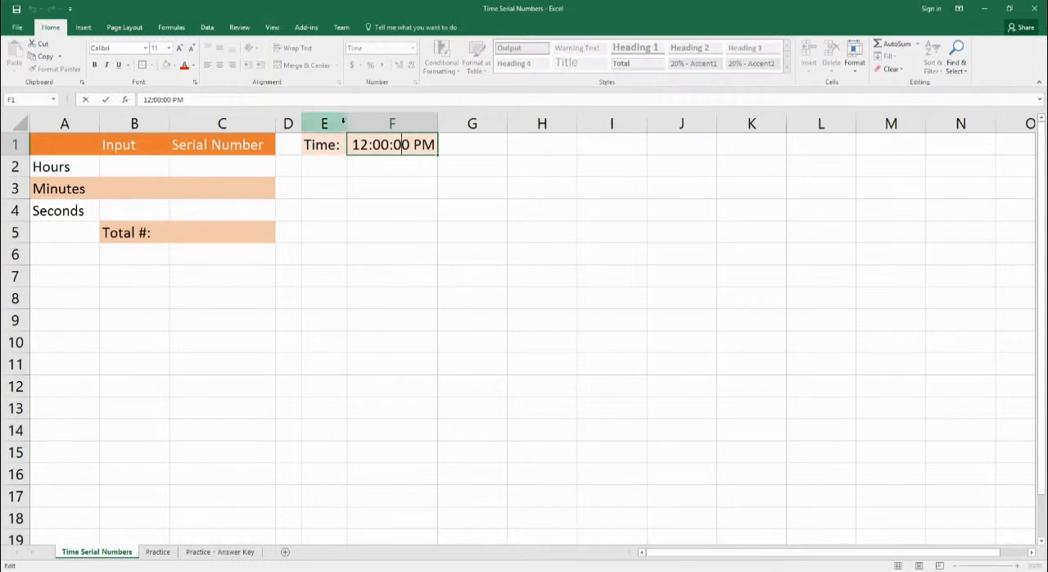
{"action": "left_click", "coordinate": [483, 167]}
{"action": "left_click", "coordinate": [431, 149]}
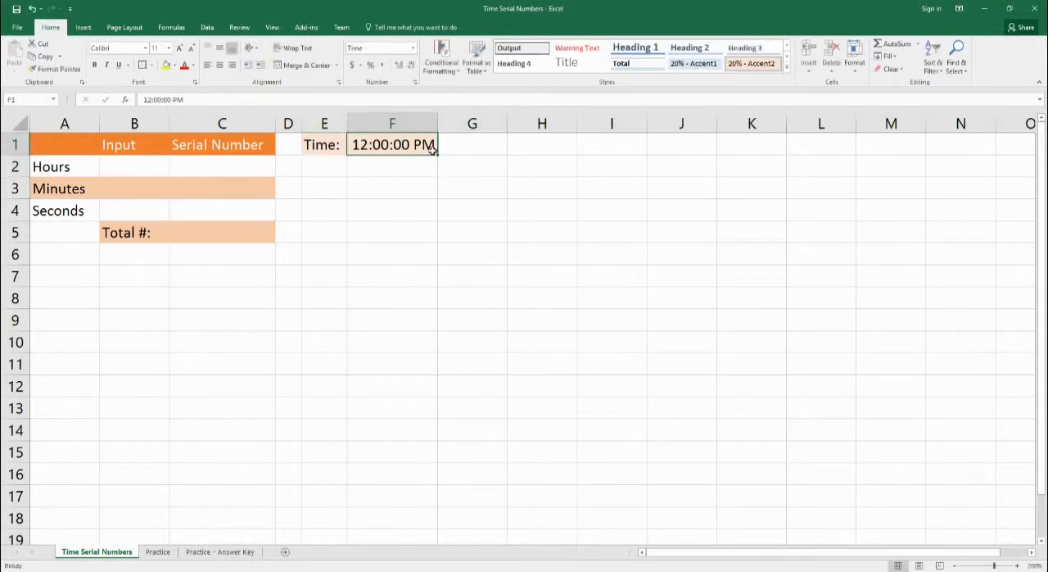
{"action": "type", "text": ".25"}
{"action": "key", "text": "Return"}
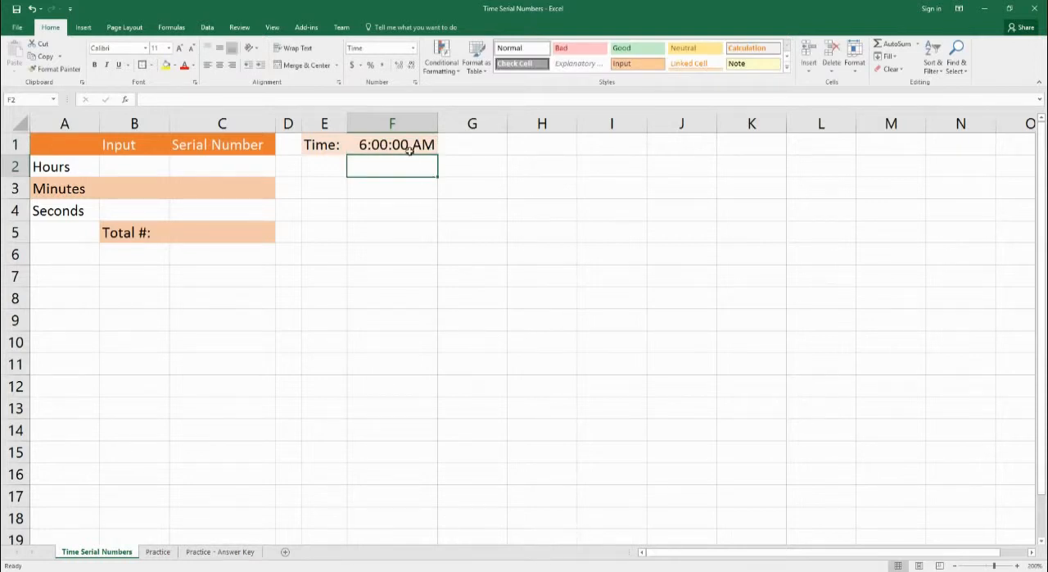
Step: Try the serial number .75 in the Time cell F1, and clear the cell's contents
{"action": "left_click", "coordinate": [409, 149]}
{"action": "type", "text": ".75"}
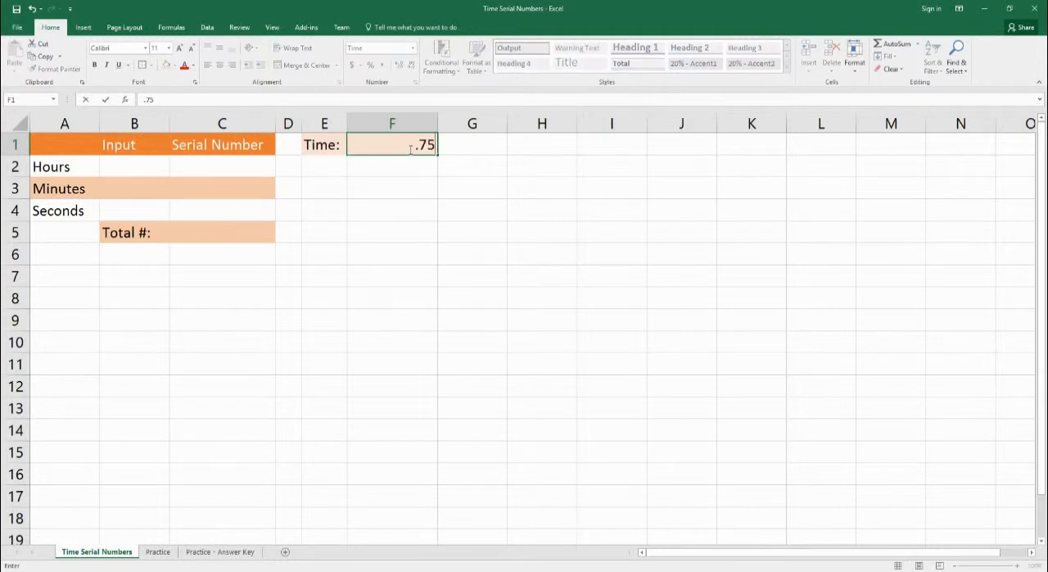
{"action": "key", "text": "Return"}
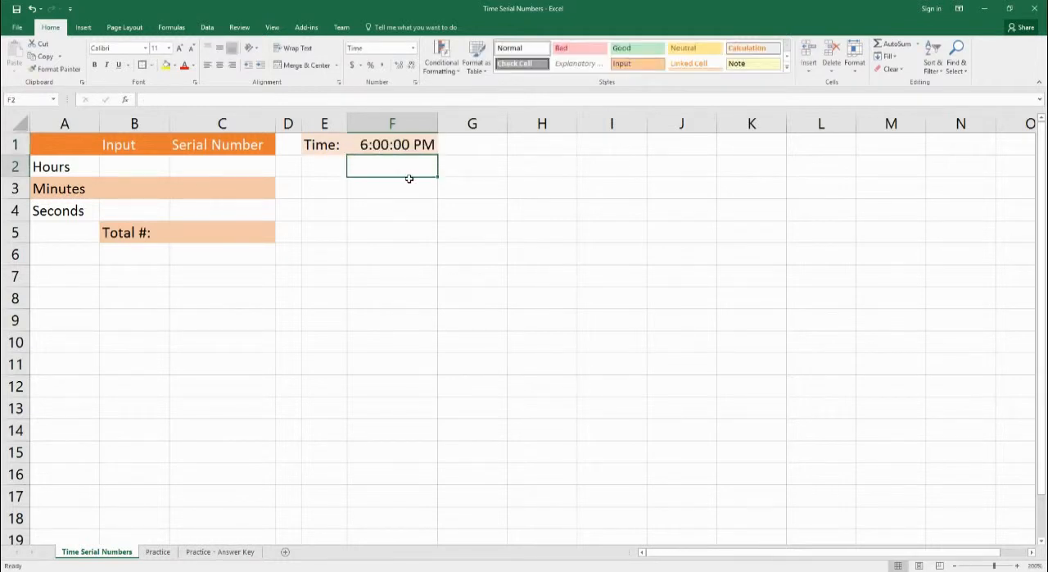
{"action": "key", "text": "Up"}
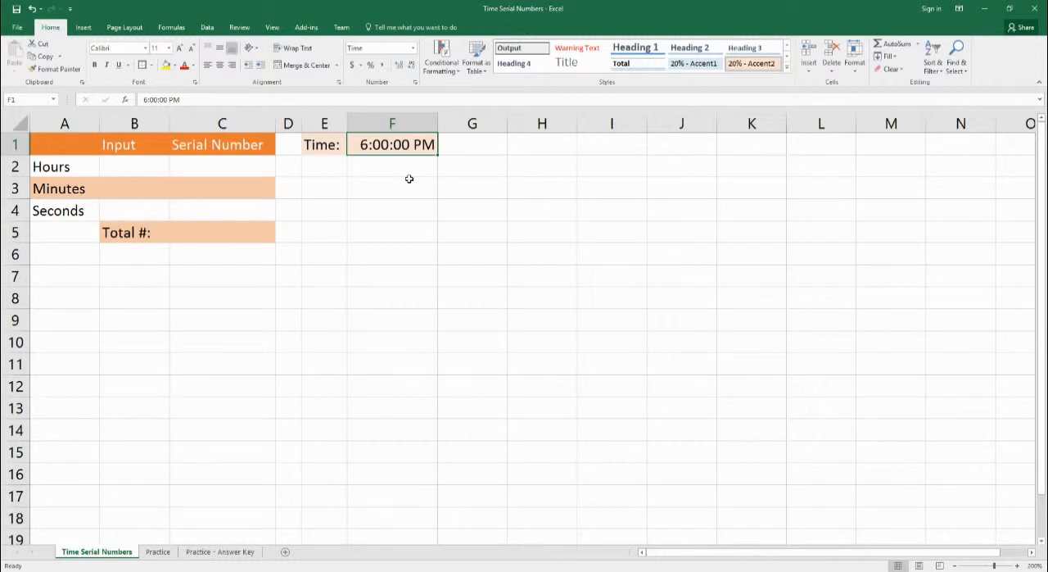
{"action": "key", "text": "Delete"}
Step: Enter the formula =1/24 in C2 as the serial number of one hour
{"action": "key", "text": "Return"}
{"action": "key", "text": "Left"}
{"action": "key", "text": "Left"}
{"action": "key", "text": "Left"}
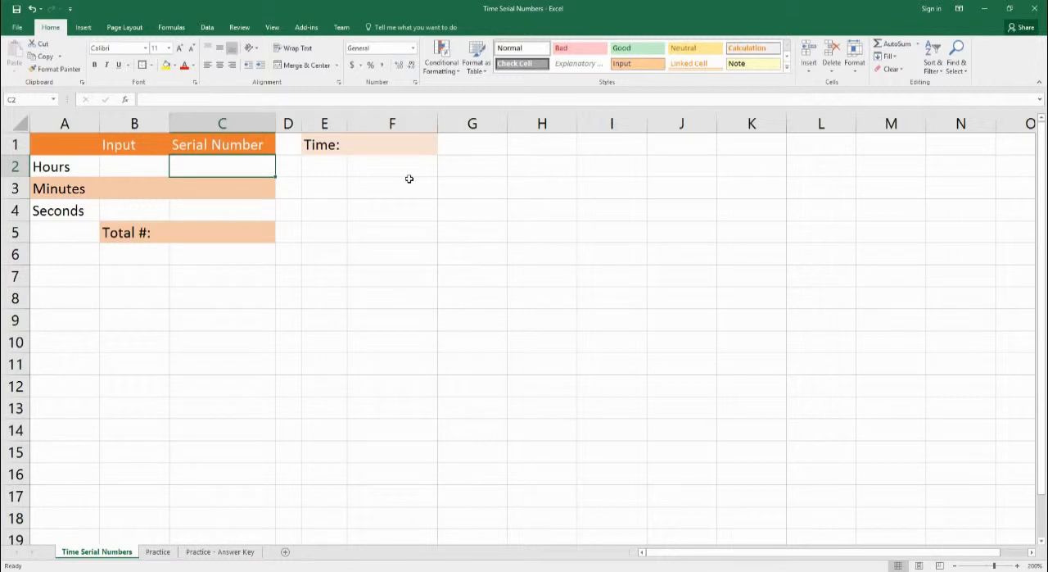
{"action": "type", "text": "=1"}
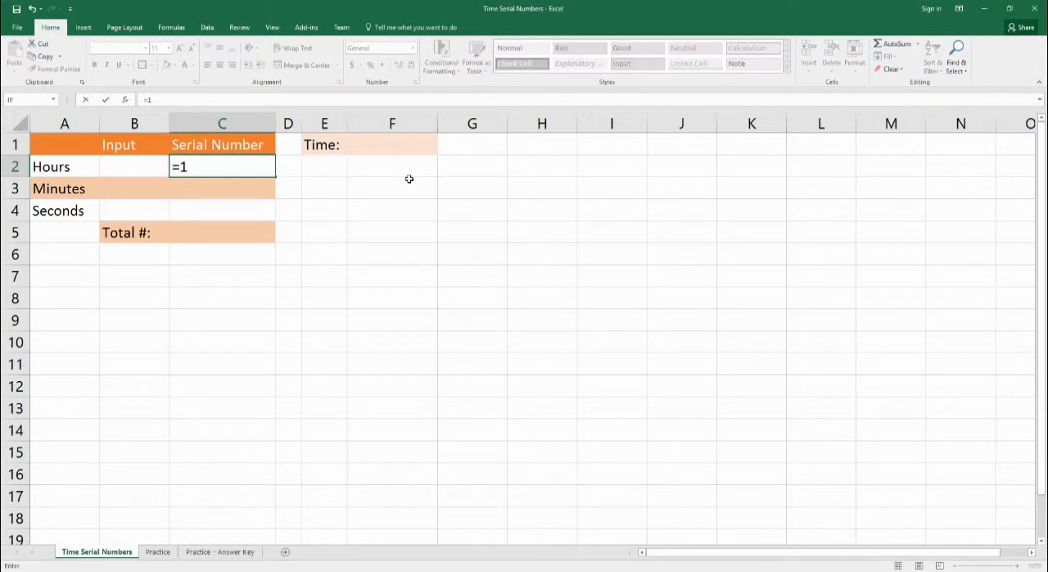
{"action": "type", "text": "/24"}
{"action": "key", "text": "Return"}
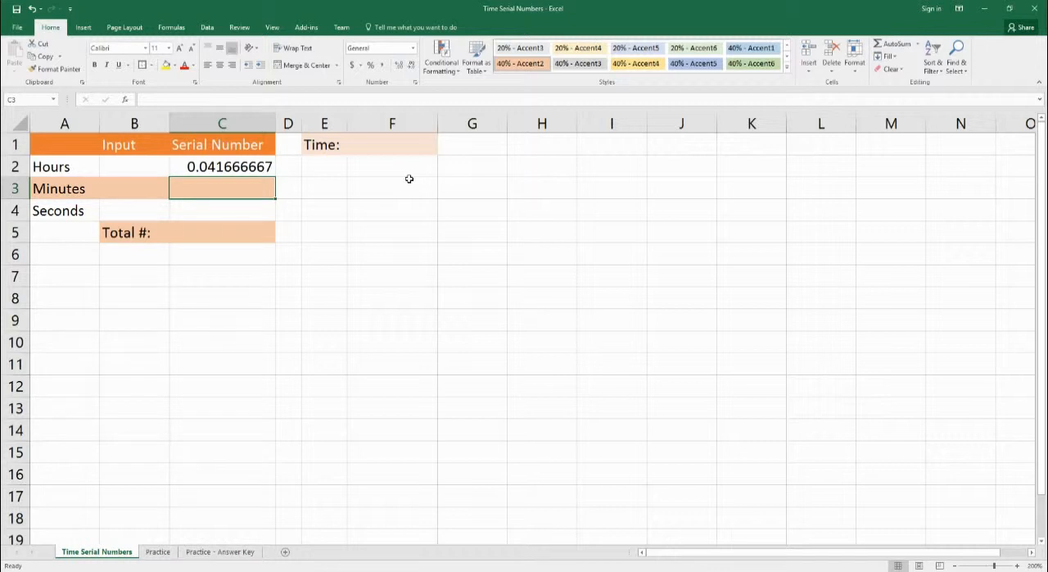
Step: Enter 6 as the Hours input in cell B2
{"action": "key", "text": "Up"}
{"action": "key", "text": "Left"}
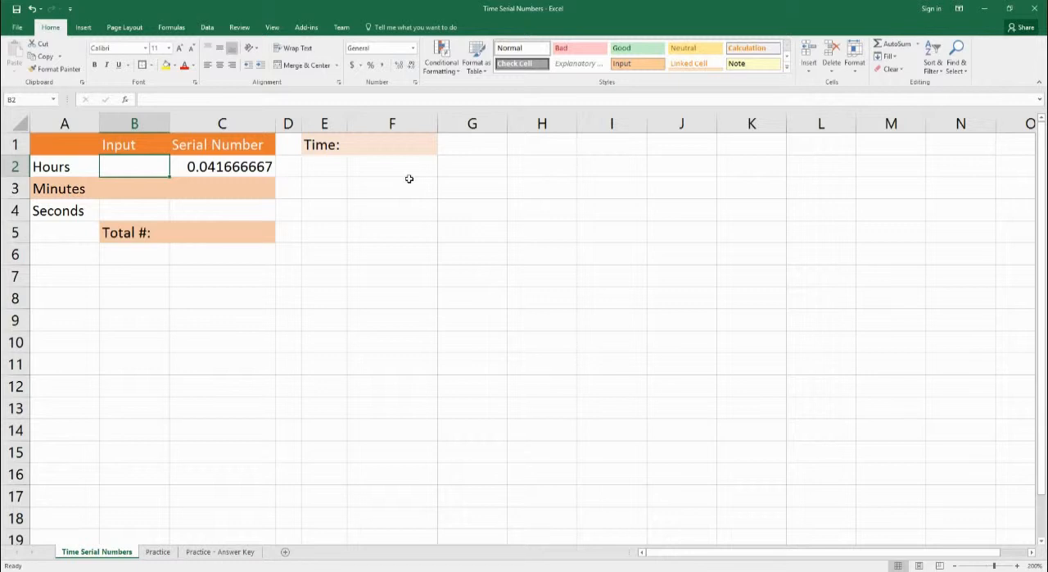
{"action": "type", "text": "6"}
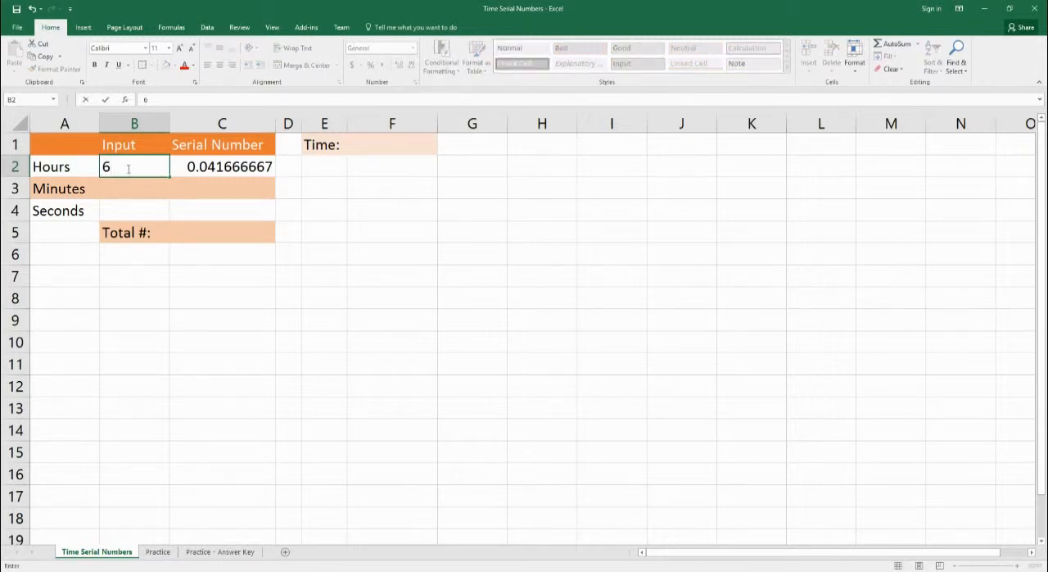
Step: Extend the Hours serial number formula in C2 to multiply by the hours input, making it =1/24*B2
{"action": "left_click", "coordinate": [202, 168]}
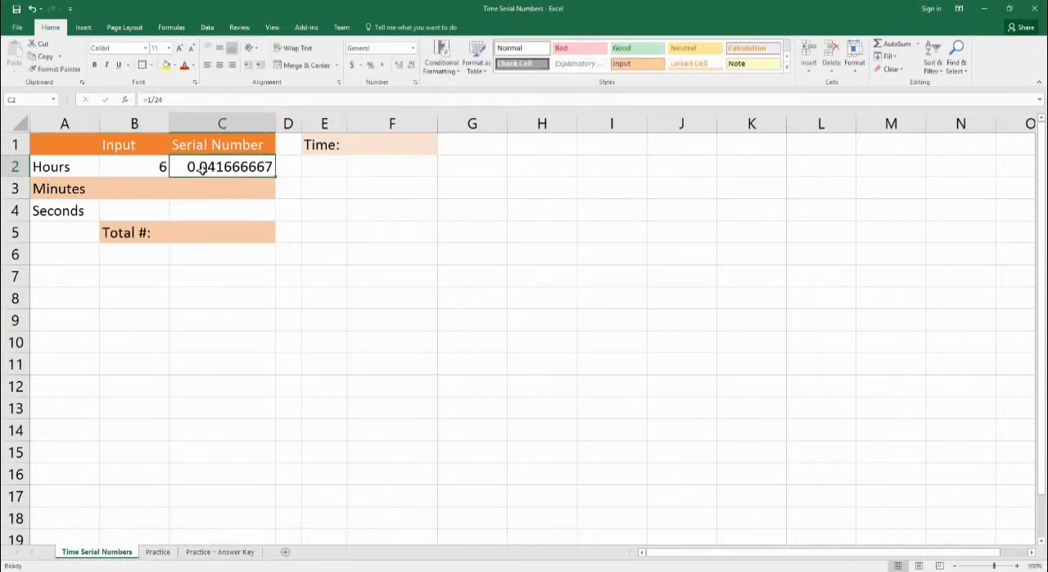
{"action": "double_click", "coordinate": [234, 170]}
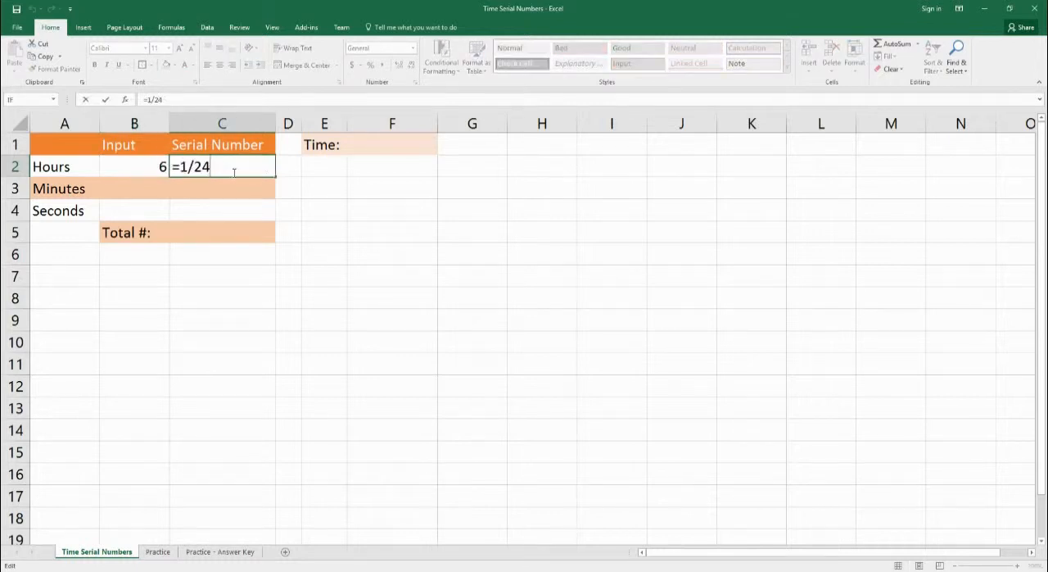
{"action": "type", "text": "*"}
{"action": "left_click", "coordinate": [151, 169]}
{"action": "key", "text": "Return"}
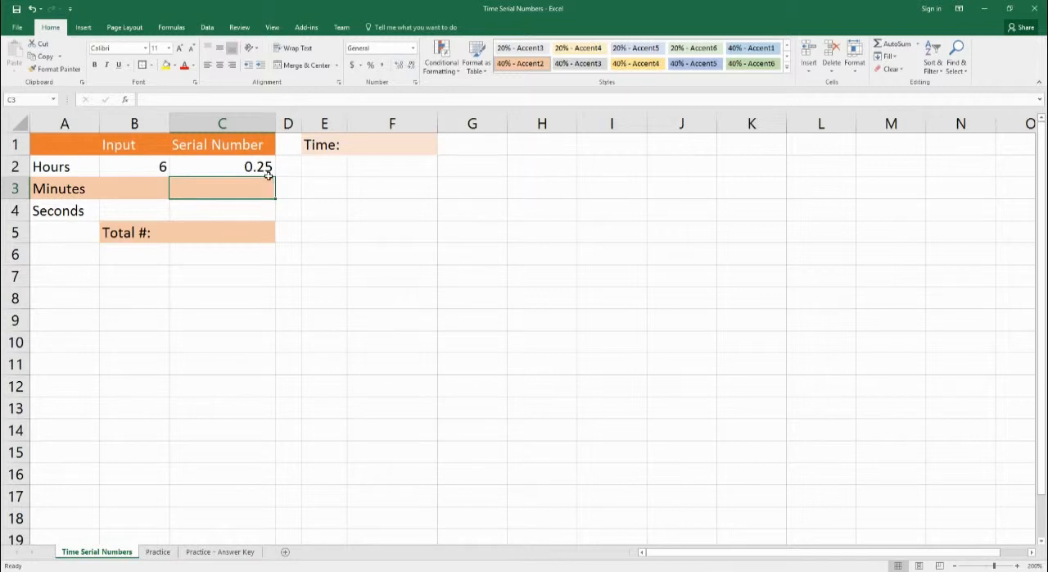
{"action": "left_click", "coordinate": [236, 173]}
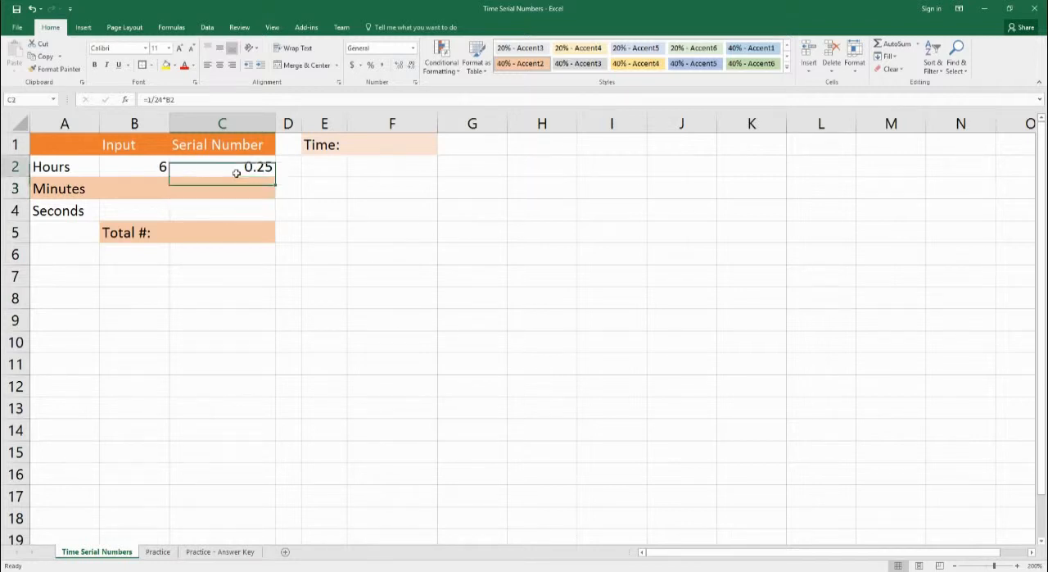
Step: Total the Hours, Minutes and Seconds serial numbers in C5 with the formula =sum(c2:c4)
{"action": "left_click", "coordinate": [221, 241]}
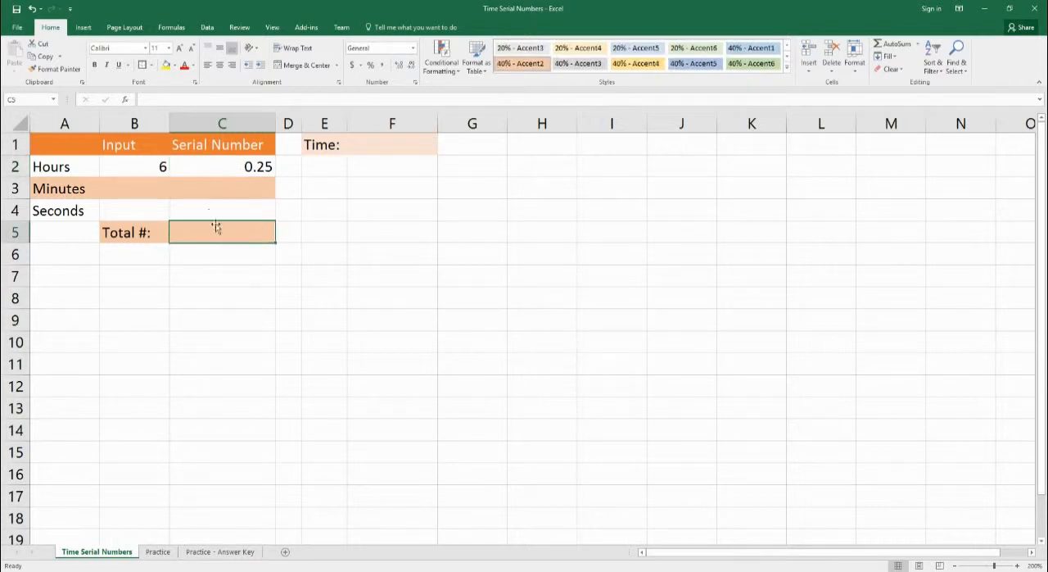
{"action": "type", "text": "=sum"}
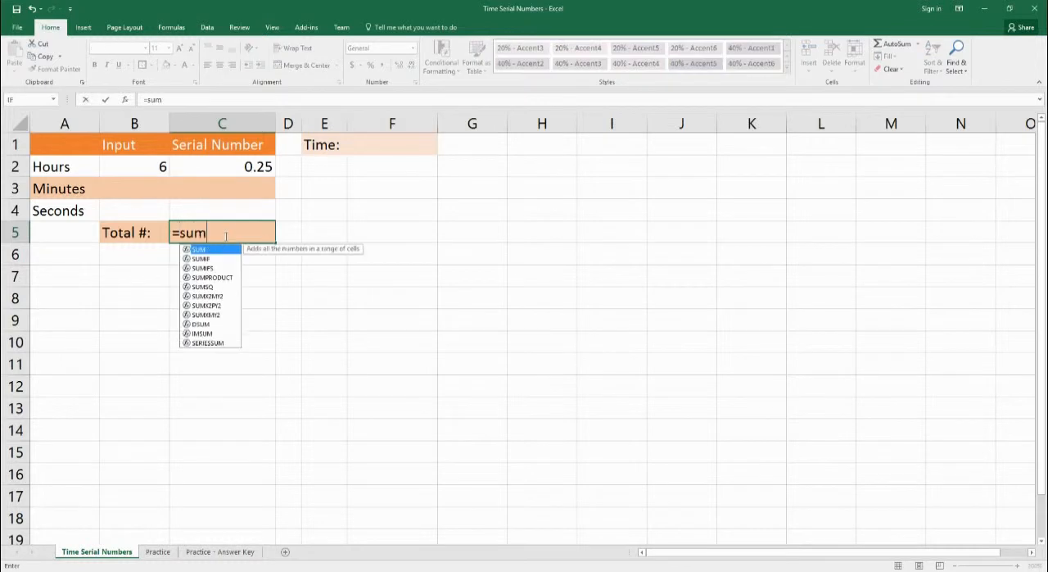
{"action": "type", "text": ")"}
{"action": "key", "text": "BackSpace"}
{"action": "type", "text": "(c2:"}
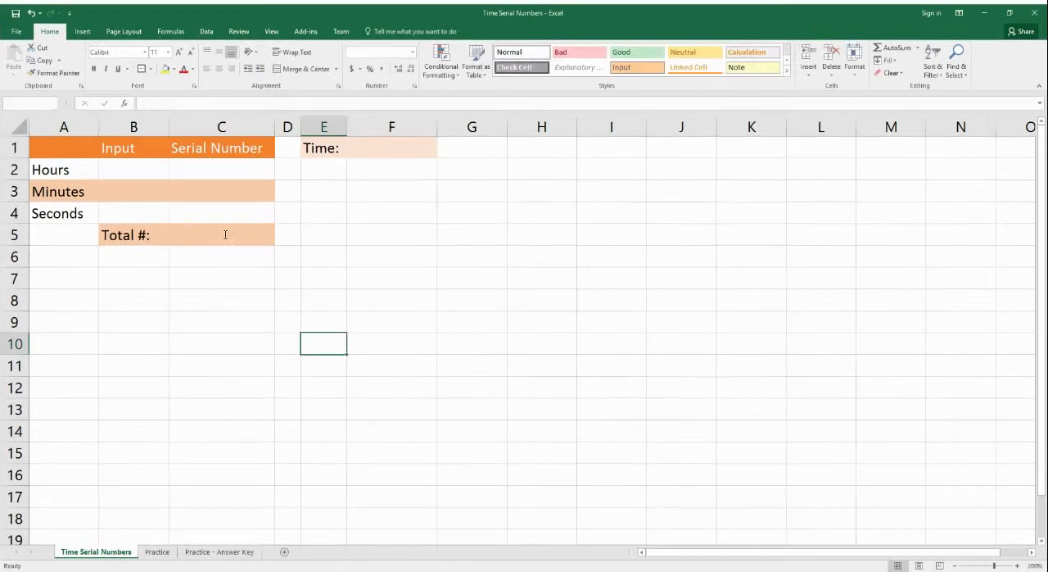
{"action": "type", "text": "c4)"}
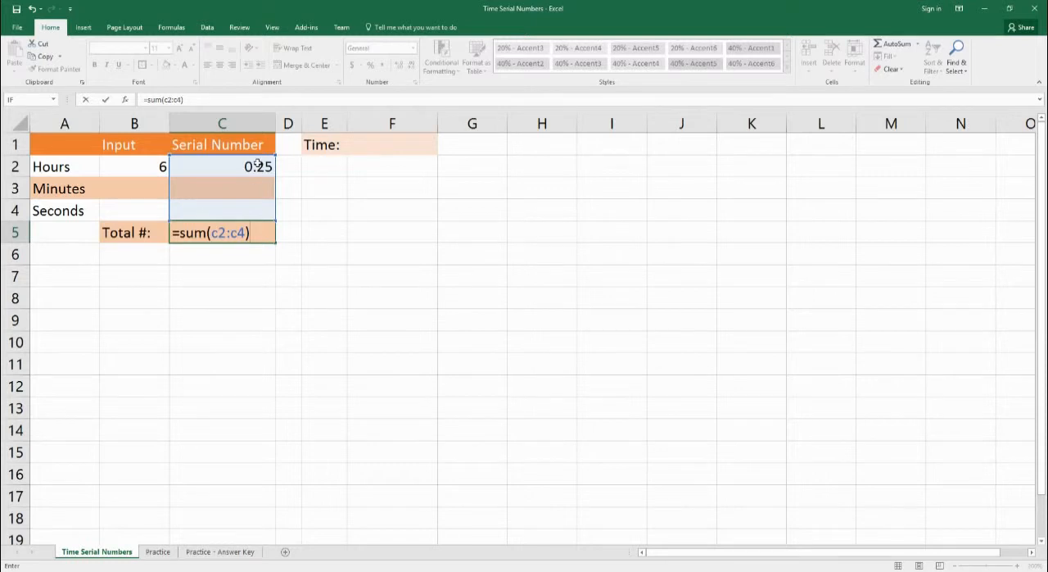
{"action": "key", "text": "Return"}
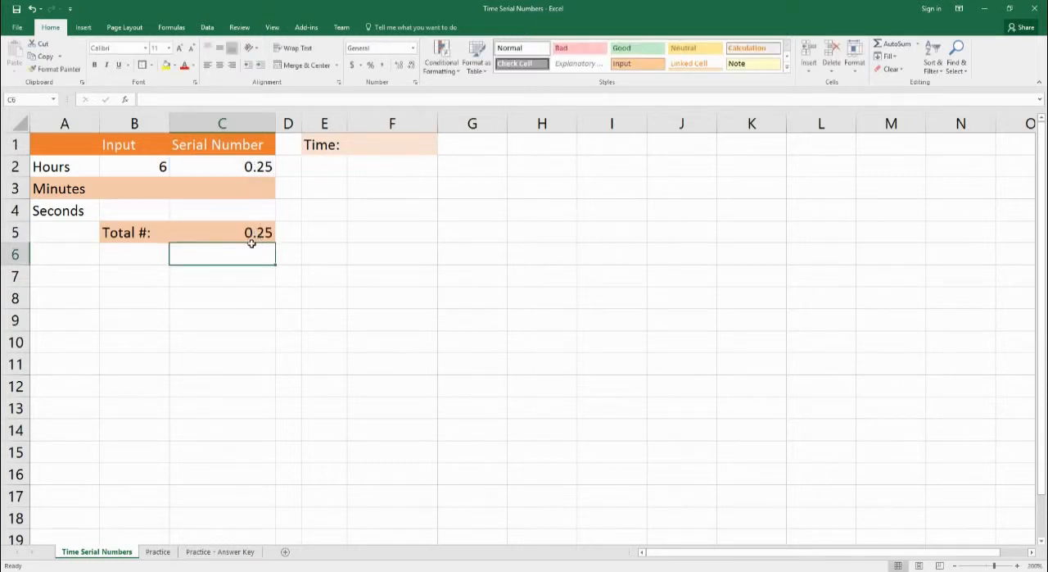
Step: Link the Time cell F1 to the total serial number with the formula =C5
{"action": "left_click", "coordinate": [403, 146]}
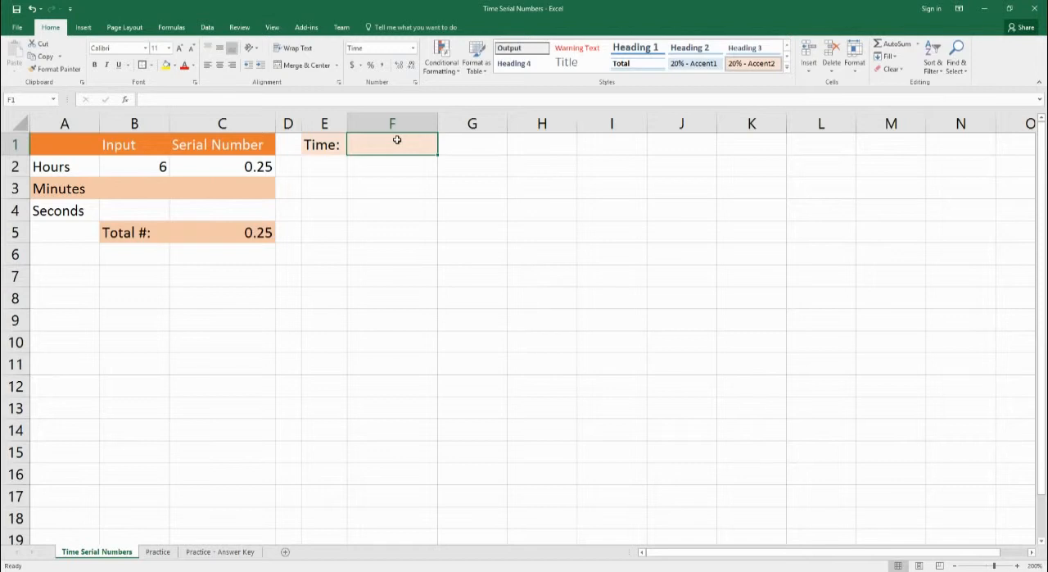
{"action": "type", "text": "="}
{"action": "left_click", "coordinate": [238, 237]}
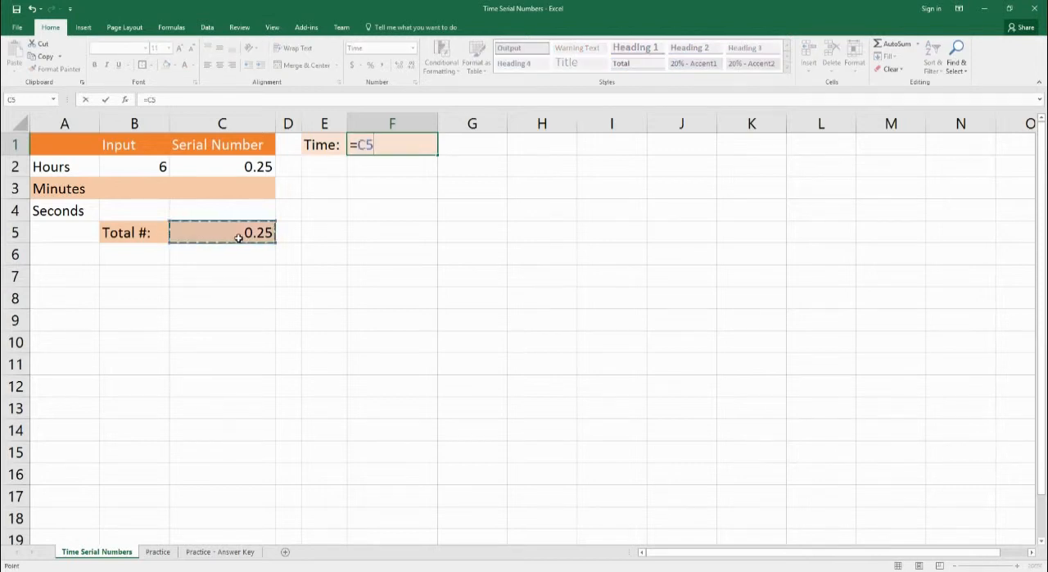
{"action": "key", "text": "Return"}
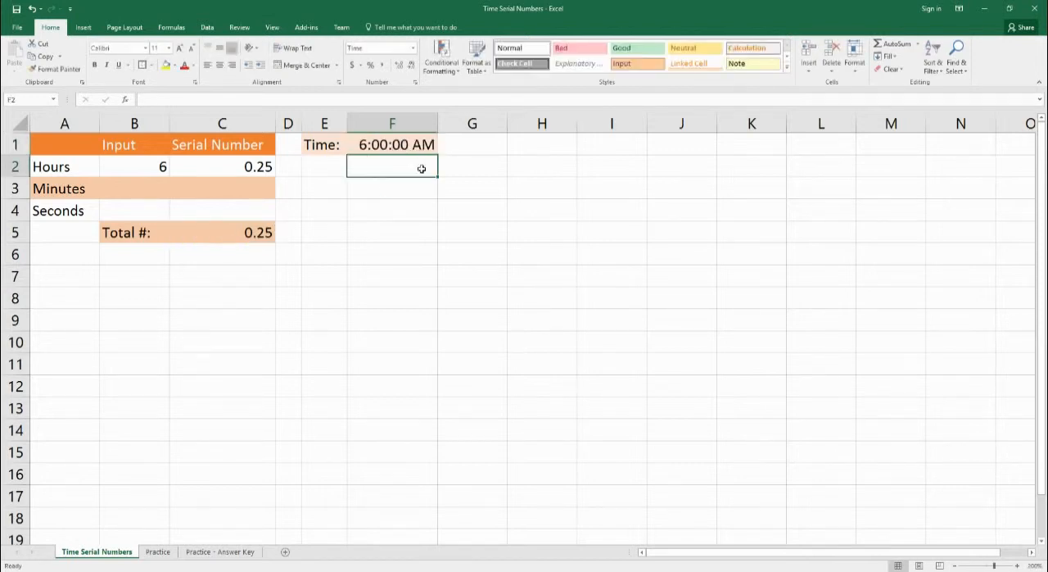
Step: Enter the formula =1/24/60 in C3 as the serial number of one minute
{"action": "left_click", "coordinate": [121, 193]}
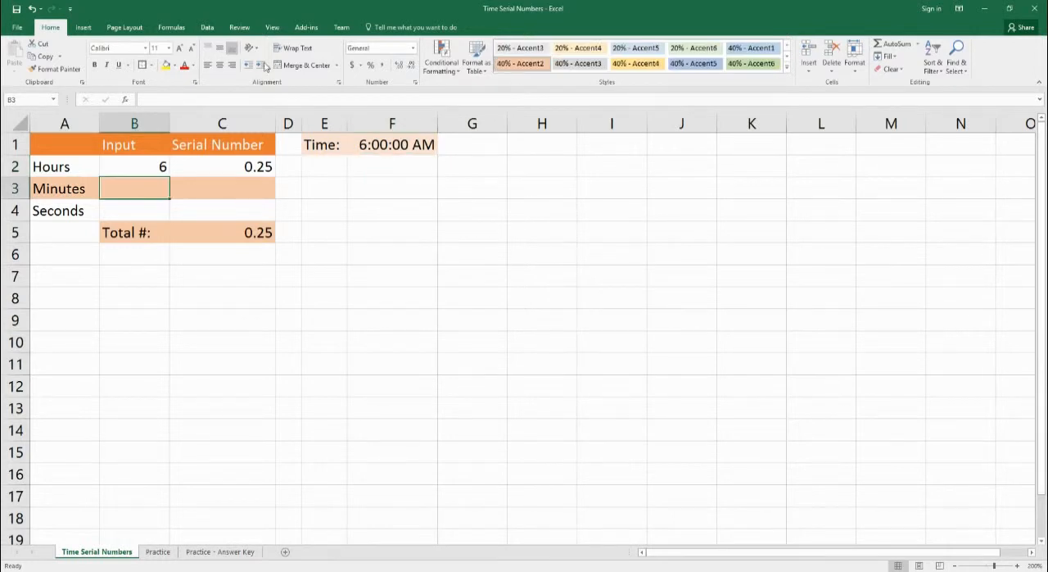
{"action": "key", "text": "Right"}
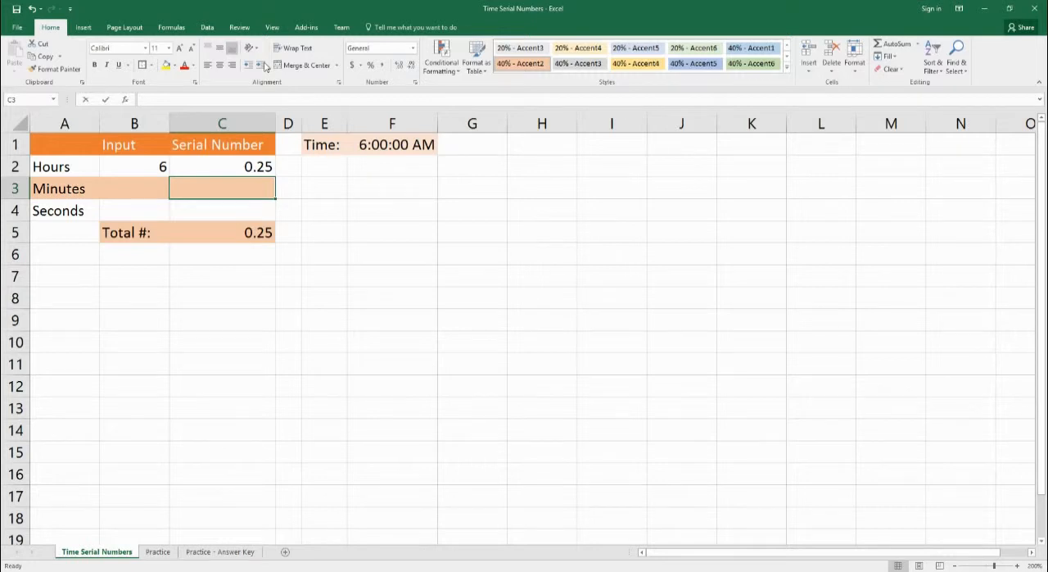
{"action": "type", "text": "=1/"}
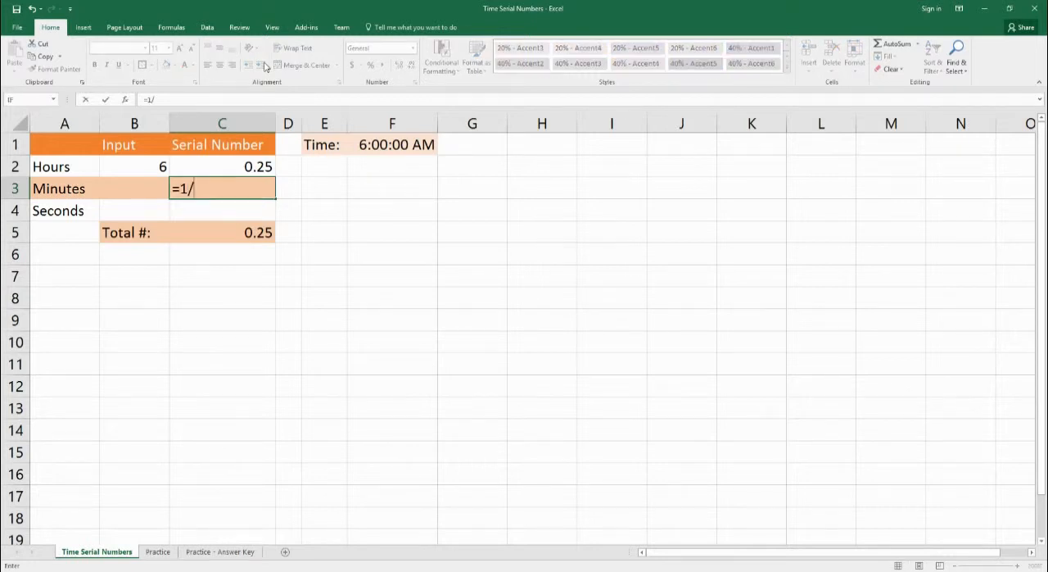
{"action": "type", "text": "24/60"}
{"action": "key", "text": "Return"}
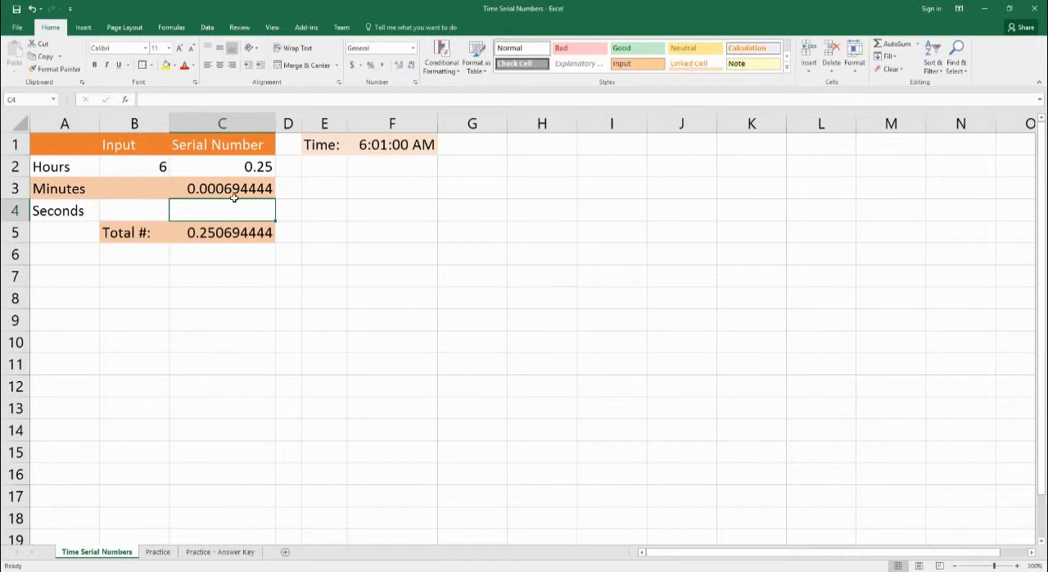
Step: Enter 48 as the Minutes input in cell B3
{"action": "left_click", "coordinate": [134, 193]}
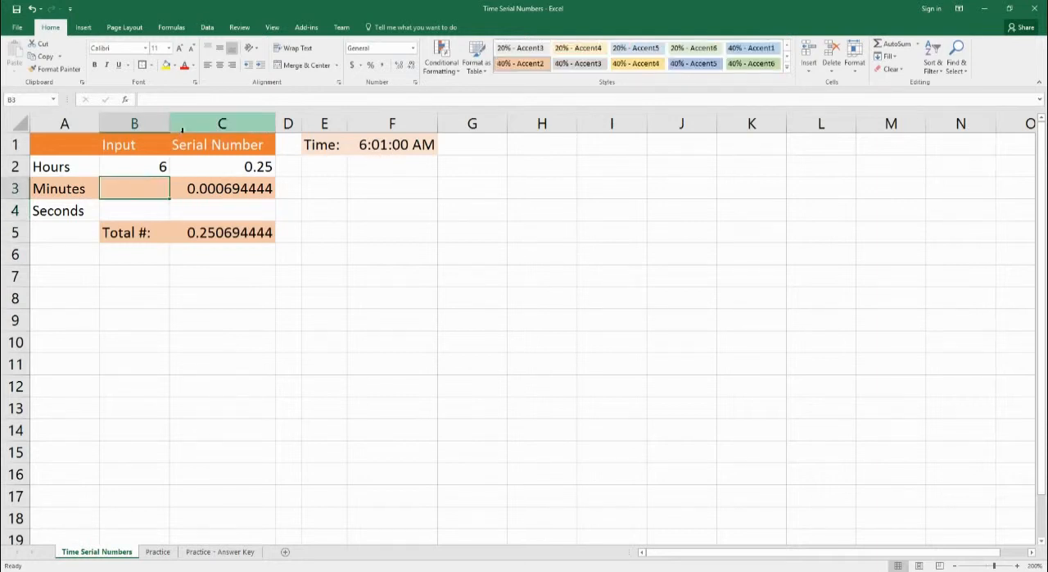
{"action": "type", "text": "48"}
{"action": "key", "text": "Return"}
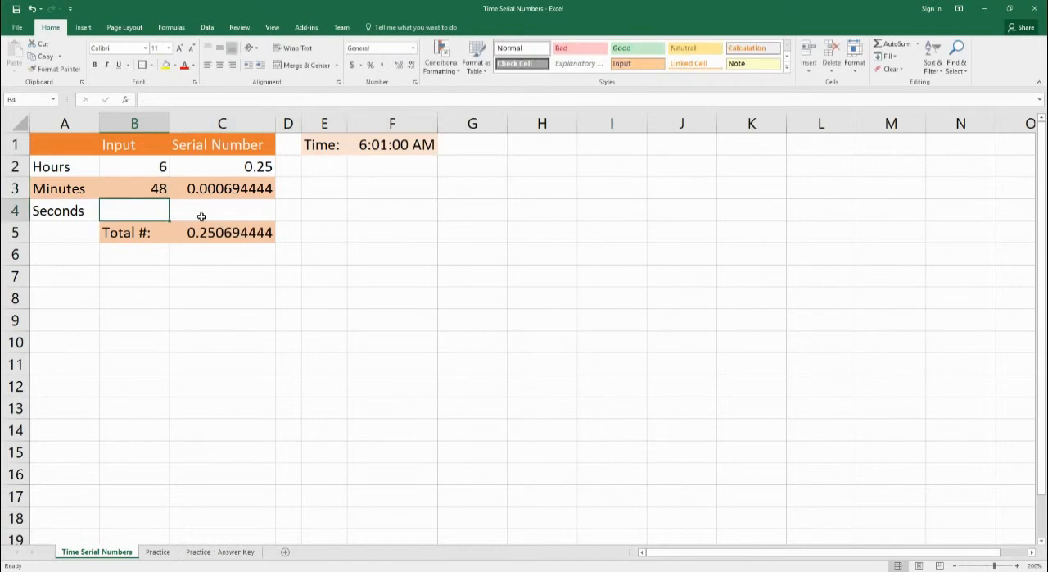
Step: Extend the Minutes serial number formula in C3 to =1/24/60*B3 so it uses the Minutes input
{"action": "left_click", "coordinate": [157, 194]}
{"action": "left_click", "coordinate": [244, 193]}
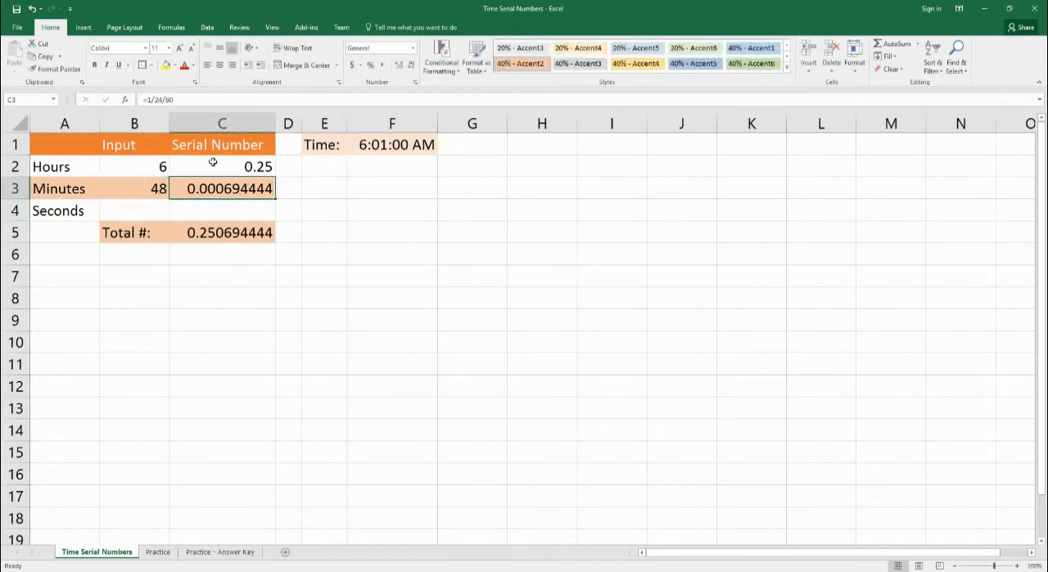
{"action": "double_click", "coordinate": [222, 191]}
{"action": "key", "text": "Right"}
{"action": "type", "text": "*"}
{"action": "left_click", "coordinate": [137, 191]}
{"action": "key", "text": "Return"}
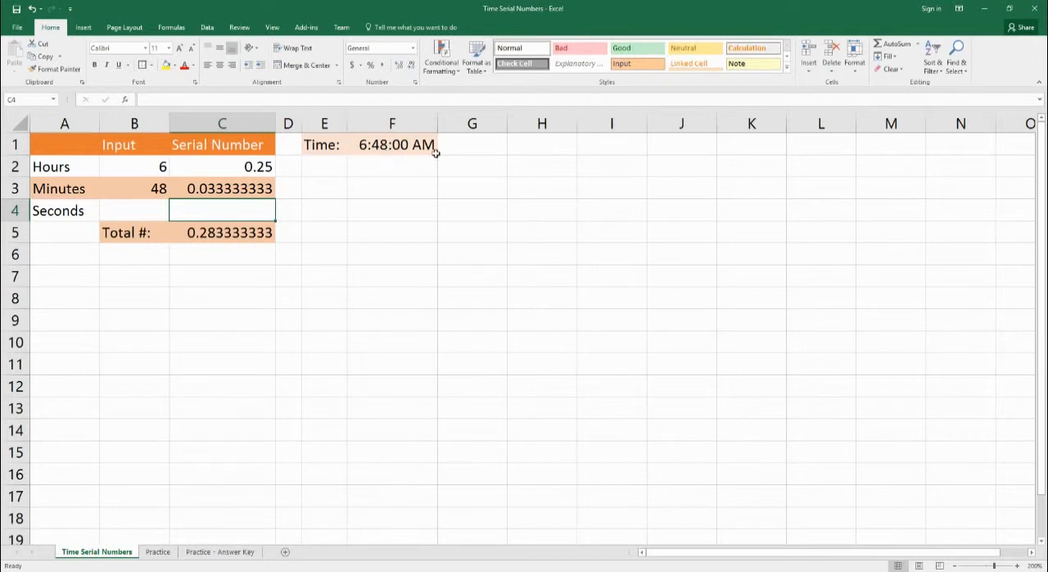
Step: Enter the formula =1/24/60/60 in C4 as the serial number of one second
{"action": "left_click", "coordinate": [137, 213]}
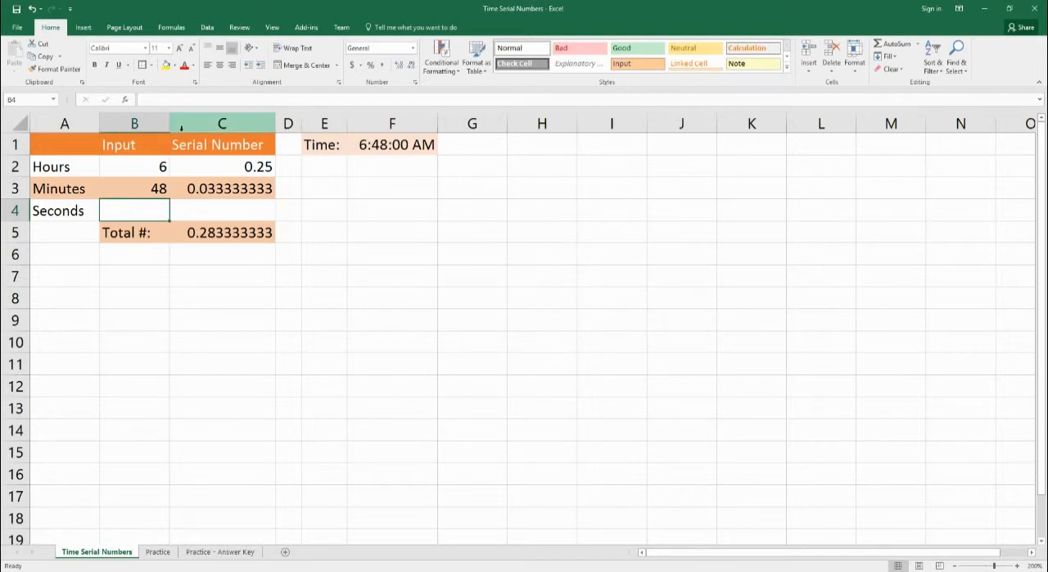
{"action": "left_click", "coordinate": [227, 212]}
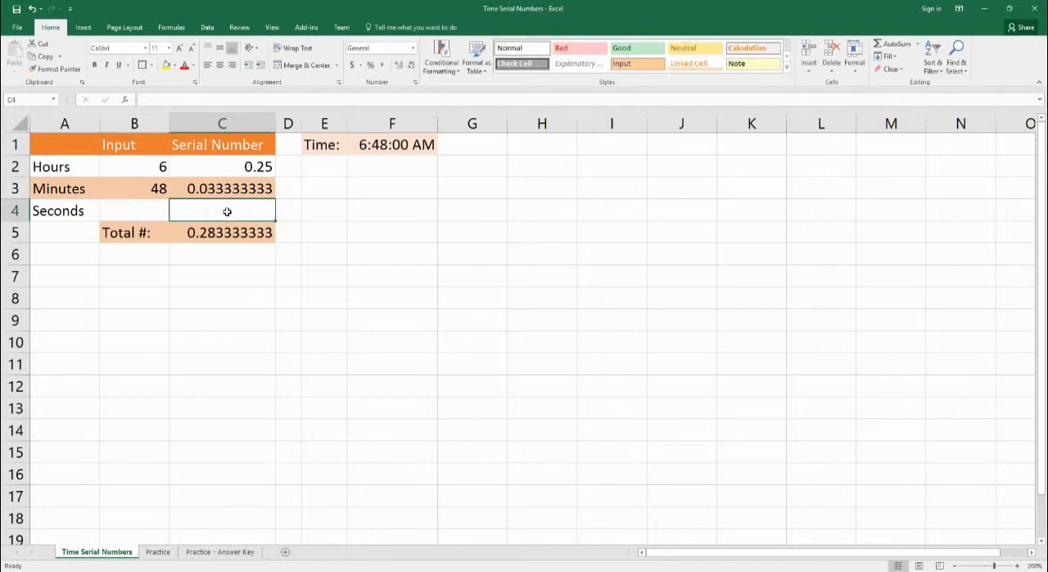
{"action": "type", "text": "=1/"}
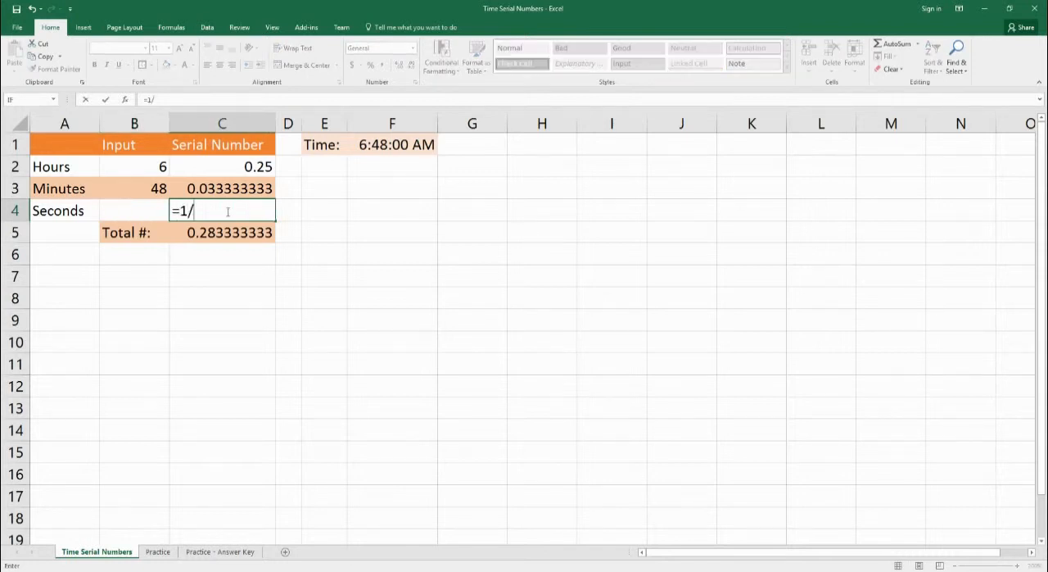
{"action": "type", "text": "24/60/60"}
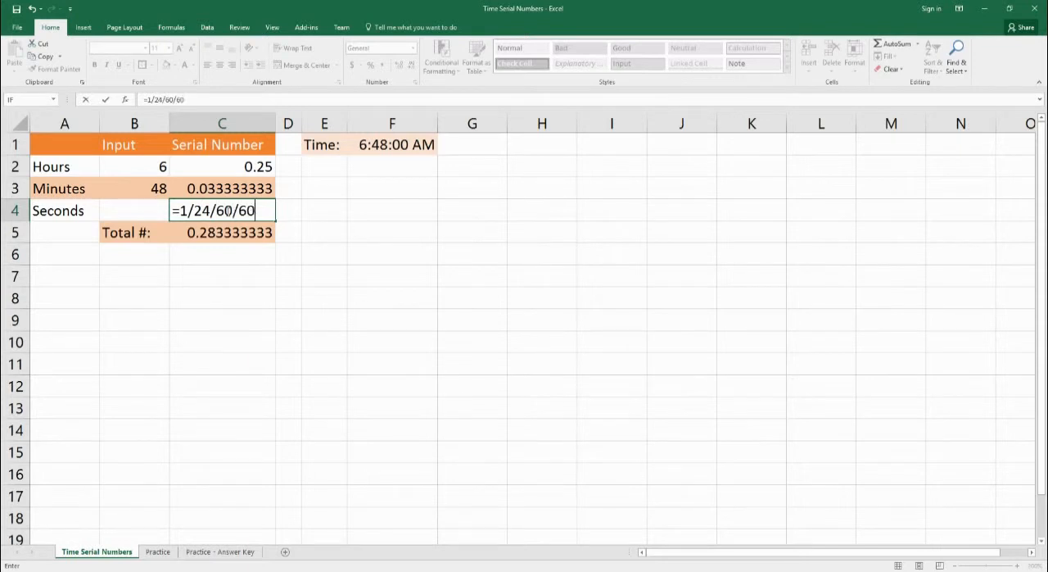
{"action": "key", "text": "Return"}
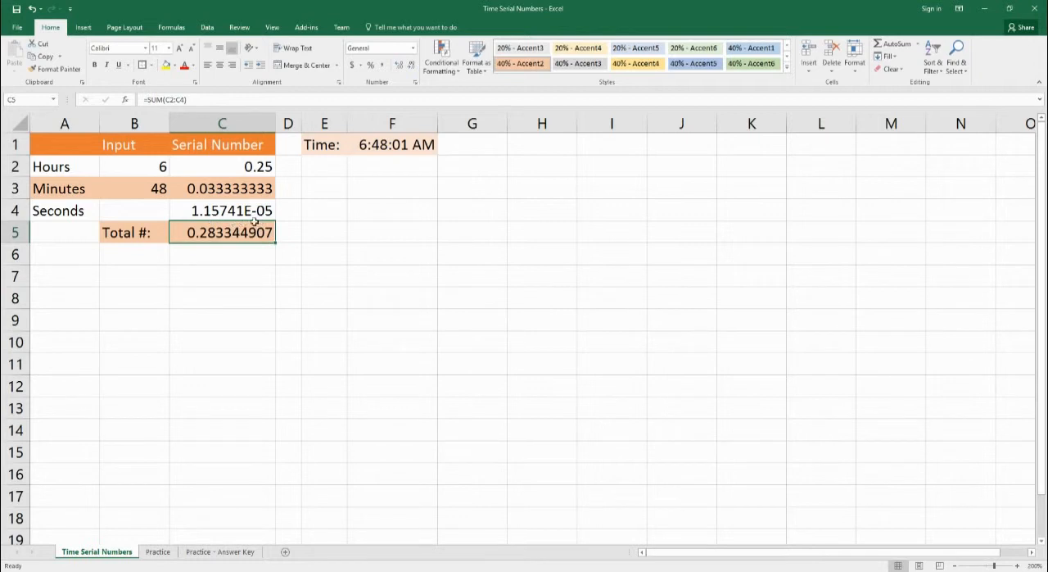
Step: Enter 32 as the Seconds input in cell B4
{"action": "left_click", "coordinate": [137, 215]}
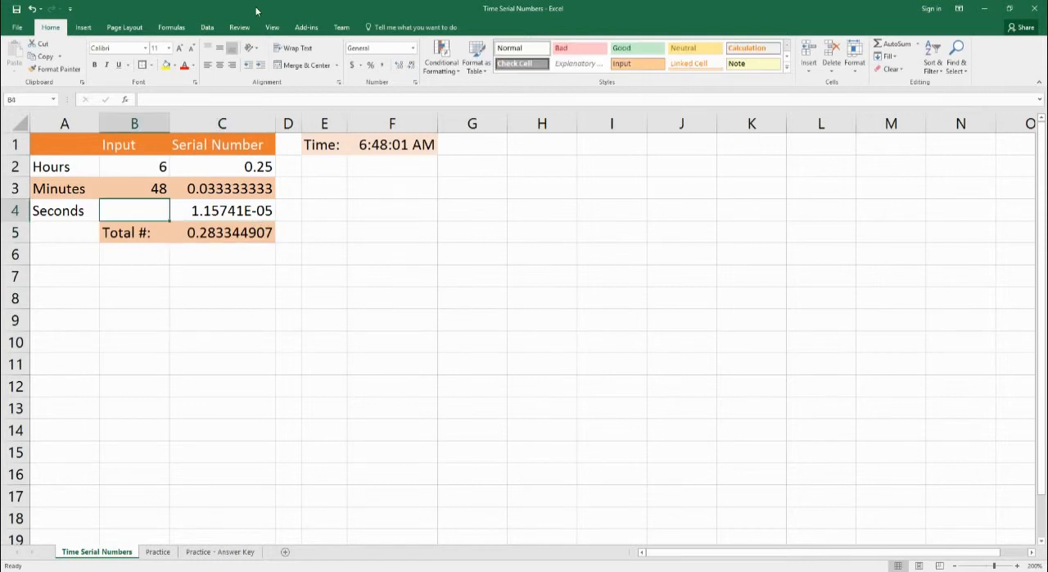
{"action": "type", "text": "32"}
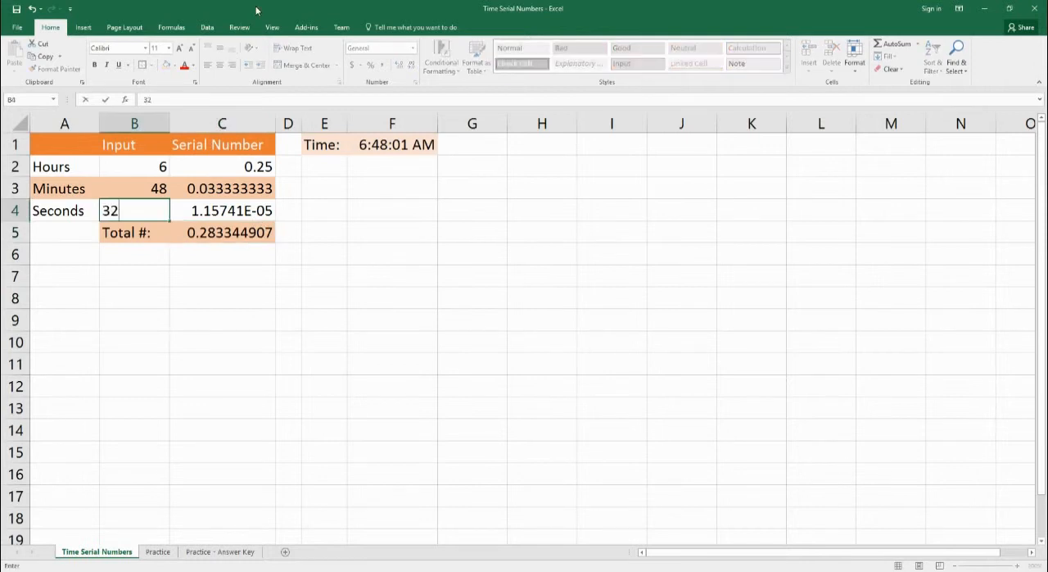
{"action": "left_click", "coordinate": [148, 207]}
Step: Extend the Seconds serial number formula in C4 to =1/24/60/60*B4 so it uses the Seconds input
{"action": "left_click", "coordinate": [235, 211]}
{"action": "left_click", "coordinate": [206, 100]}
{"action": "left_click", "coordinate": [206, 99]}
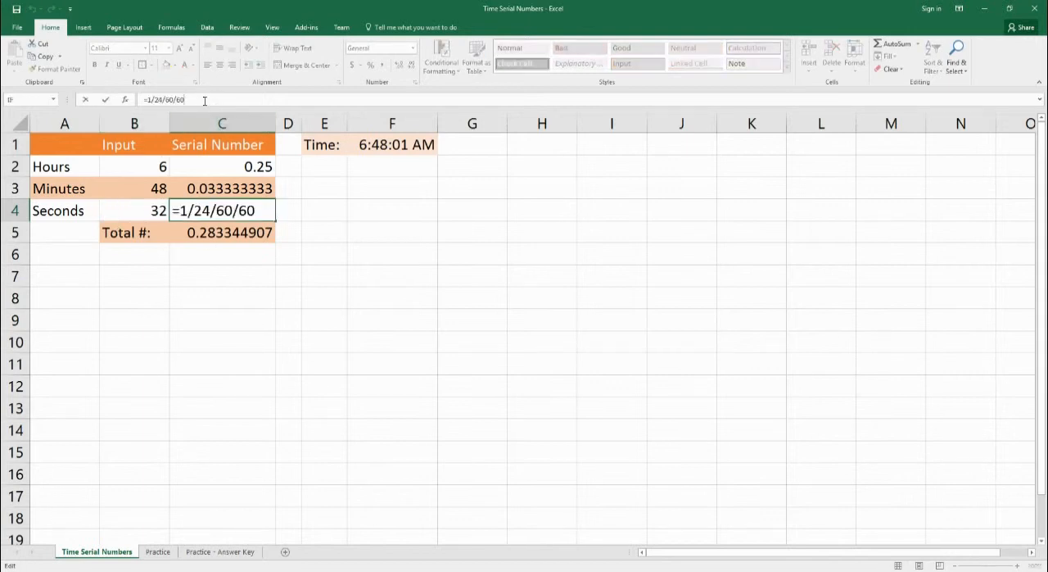
{"action": "type", "text": "*"}
{"action": "left_click", "coordinate": [160, 211]}
{"action": "key", "text": "Return"}
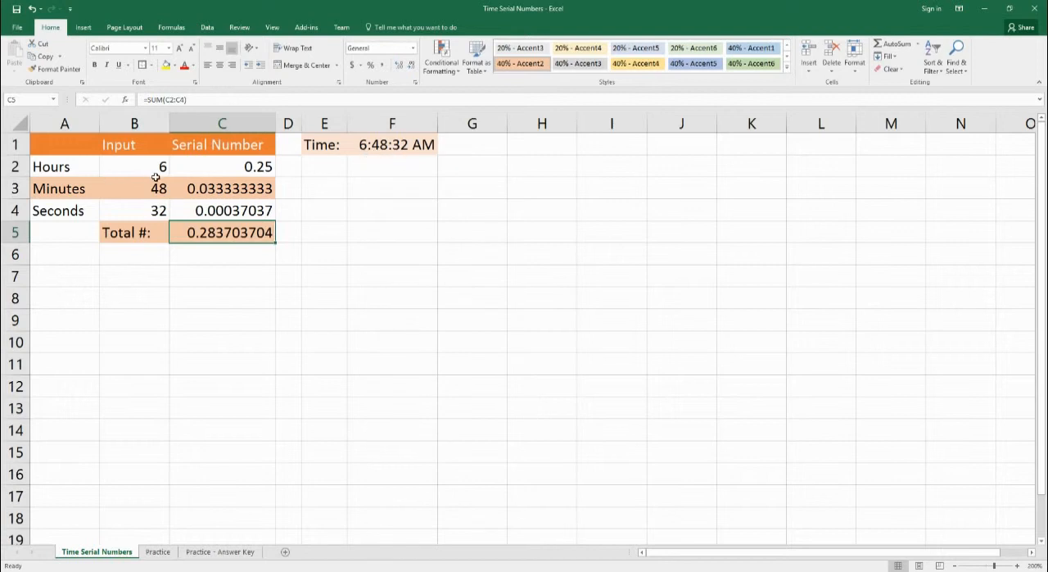
Step: Review the Hours formula in C2 and set the Hours input in B2 to 18
{"action": "left_click", "coordinate": [219, 171]}
{"action": "double_click", "coordinate": [221, 174]}
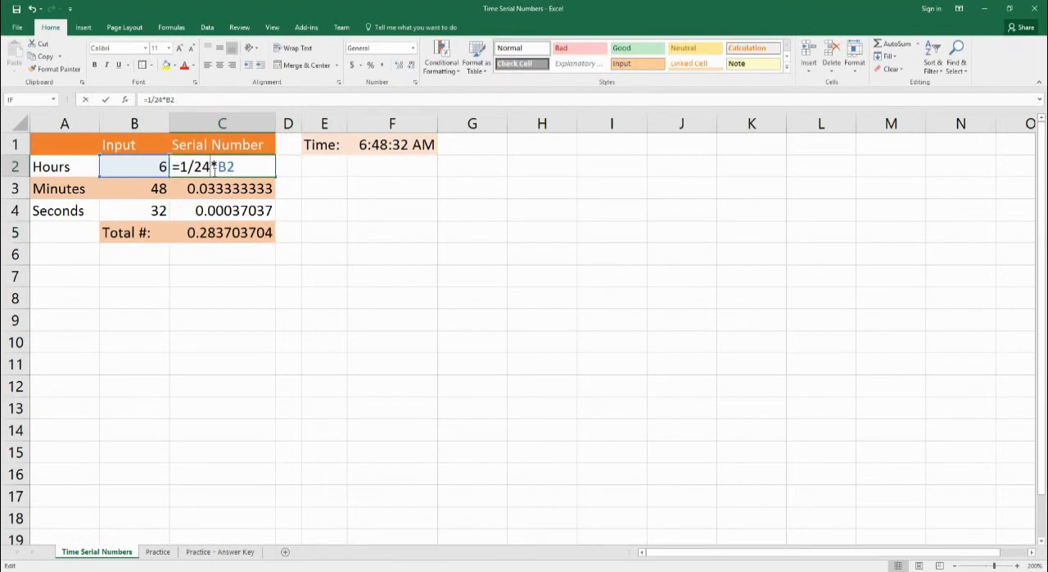
{"action": "key", "text": "Escape"}
{"action": "double_click", "coordinate": [155, 170]}
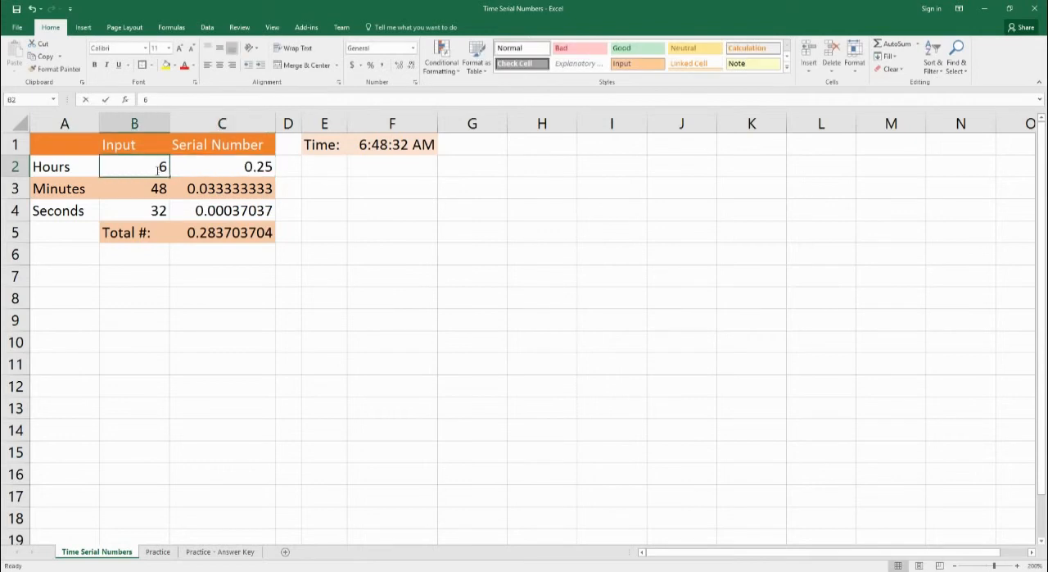
{"action": "key", "text": "BackSpace"}
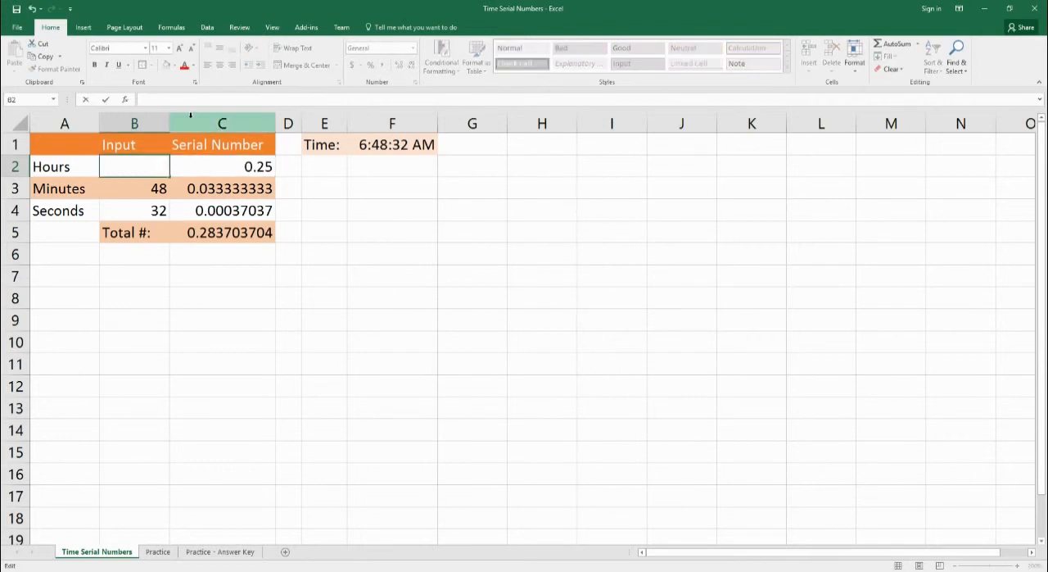
{"action": "type", "text": "18"}
{"action": "key", "text": "Return"}
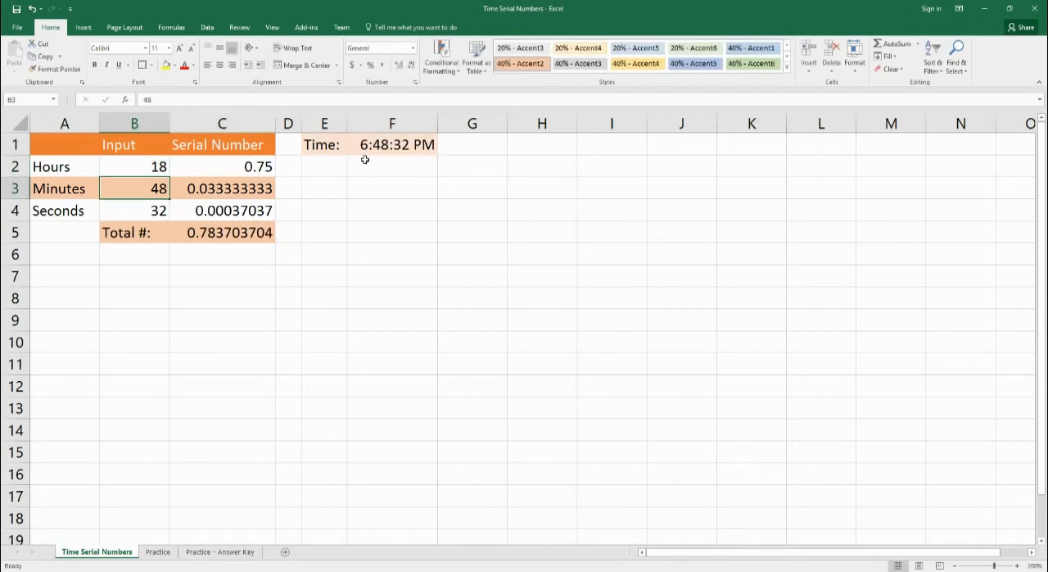
Step: Set the Hours input in B2 to 22
{"action": "double_click", "coordinate": [158, 170]}
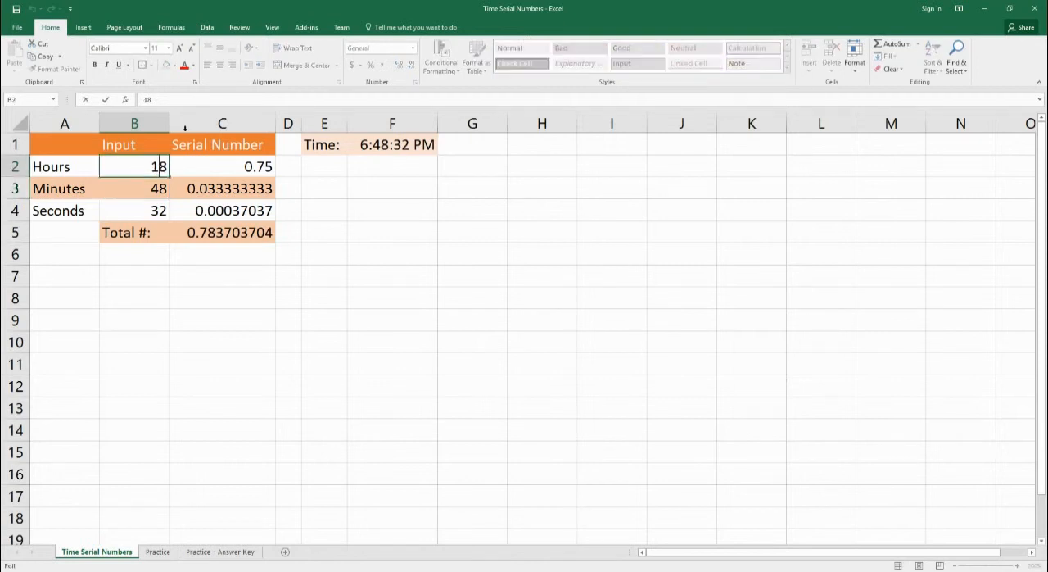
{"action": "key", "text": "BackSpace"}
{"action": "key", "text": "Delete"}
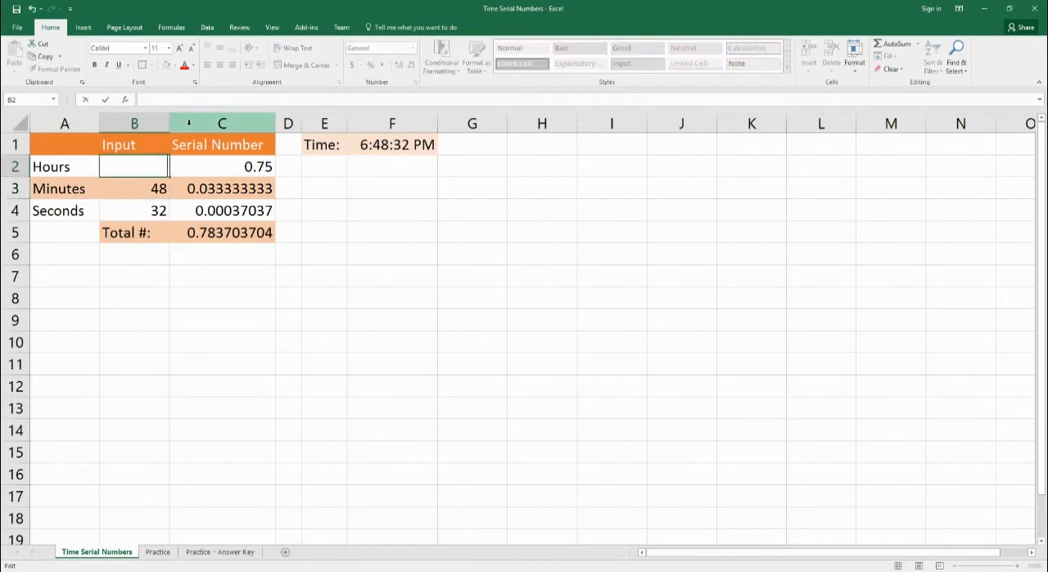
{"action": "type", "text": "22"}
{"action": "key", "text": "Return"}
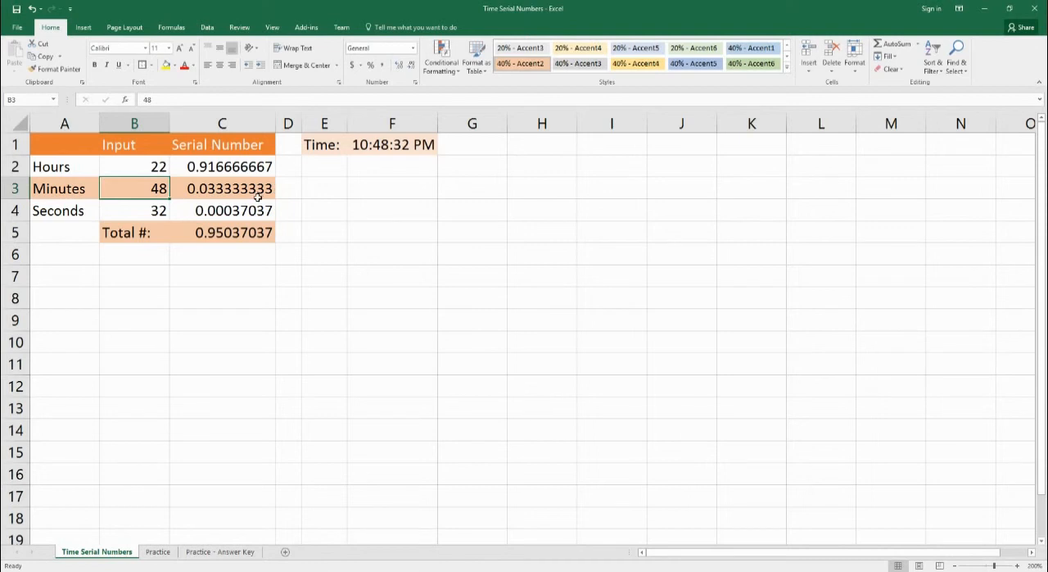
Step: Open the Practice sheet and examine the time descriptions heading the three exercise boxes
{"action": "left_click", "coordinate": [157, 551]}
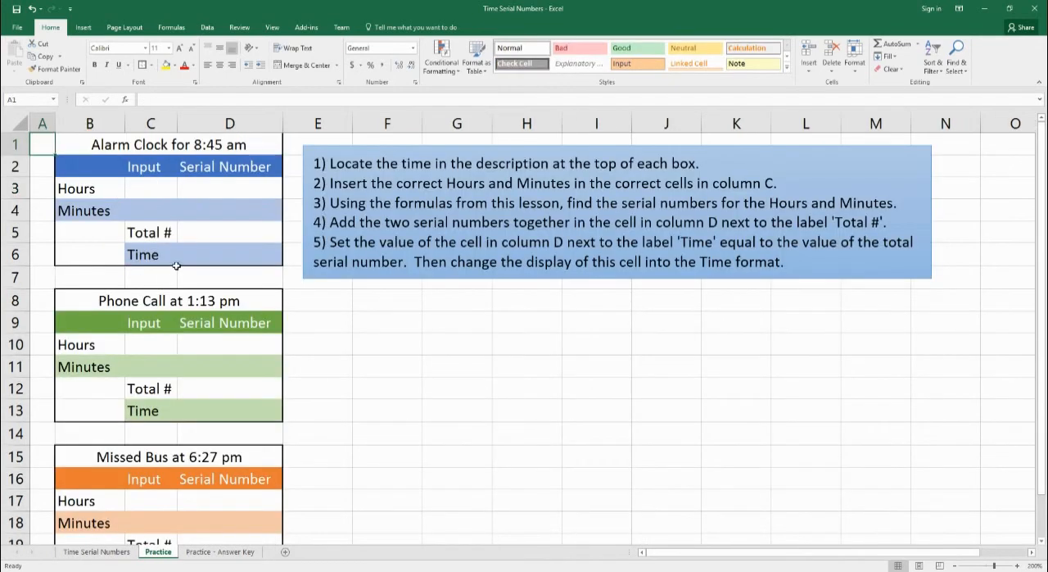
{"action": "left_click", "coordinate": [87, 148]}
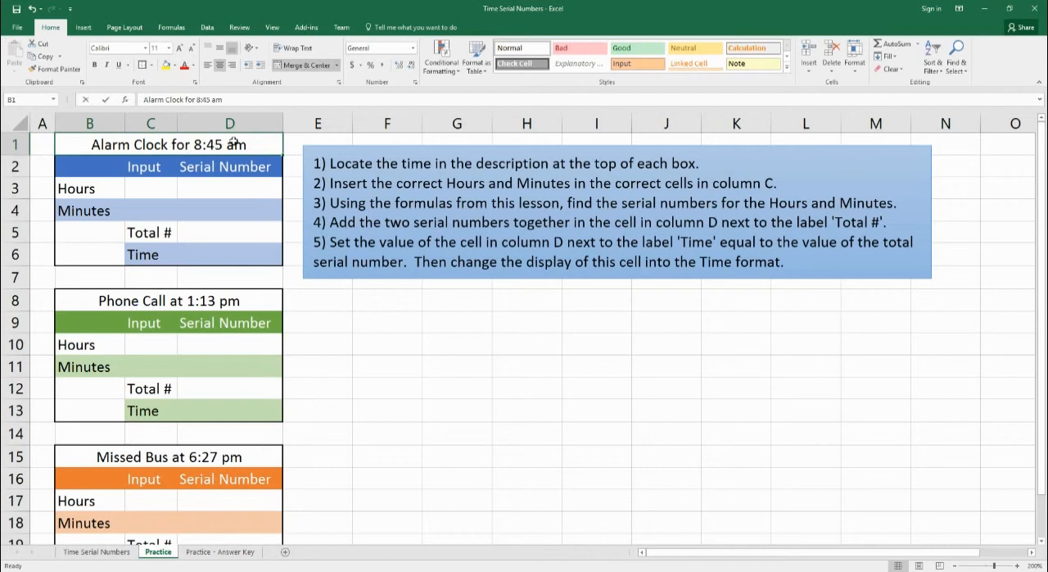
{"action": "left_click", "coordinate": [194, 303]}
{"action": "left_click", "coordinate": [181, 456]}
Step: Examine the Alarm Clock box's time description and its Hours and Minutes input cells C3 and C4
{"action": "left_click", "coordinate": [137, 141]}
{"action": "left_click", "coordinate": [151, 189]}
{"action": "left_click", "coordinate": [150, 213]}
{"action": "left_click", "coordinate": [143, 228]}
{"action": "left_click", "coordinate": [211, 144]}
{"action": "double_click", "coordinate": [196, 144]}
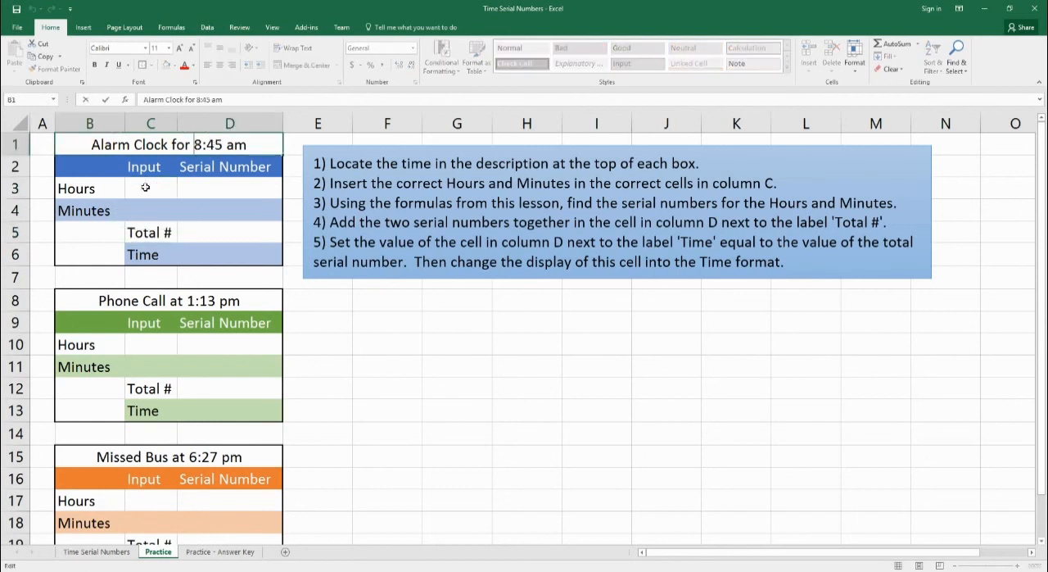
{"action": "left_click", "coordinate": [147, 189]}
{"action": "left_click", "coordinate": [147, 211]}
{"action": "left_click", "coordinate": [156, 194]}
{"action": "left_click", "coordinate": [158, 208]}
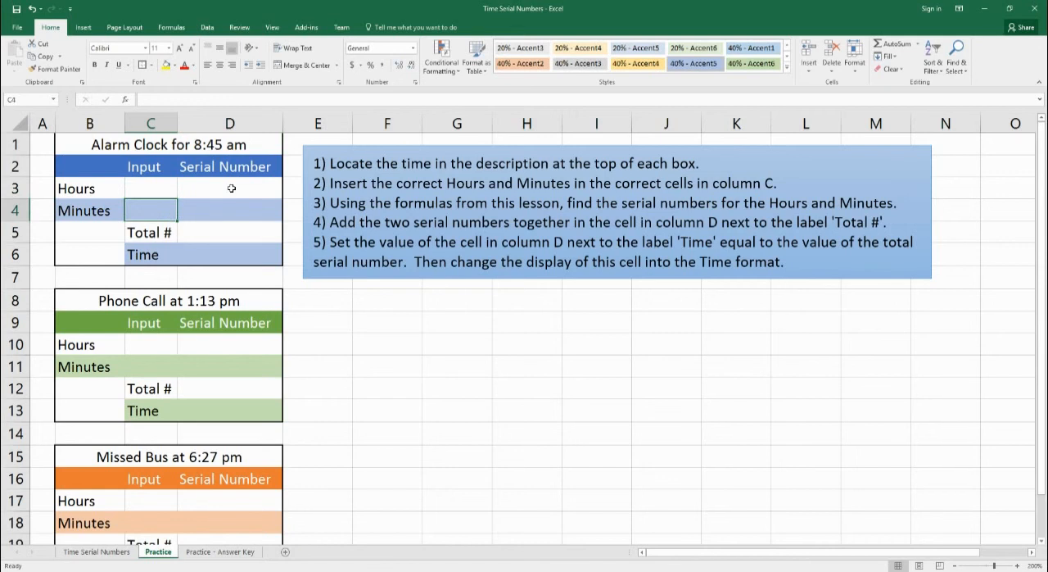
Step: Examine the Alarm Clock box's Hours, Minutes and Total # cells in the Serial Number column
{"action": "left_click", "coordinate": [231, 188]}
{"action": "left_click", "coordinate": [229, 203]}
{"action": "left_click", "coordinate": [228, 193]}
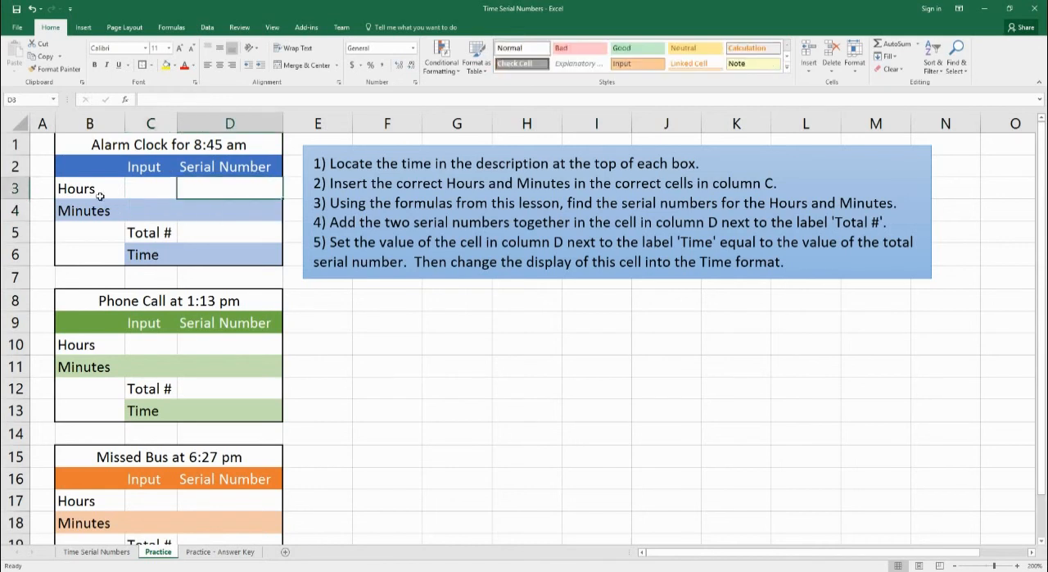
{"action": "left_click", "coordinate": [225, 209]}
{"action": "left_click_drag", "start_coordinate": [218, 194], "coordinate": [201, 213]}
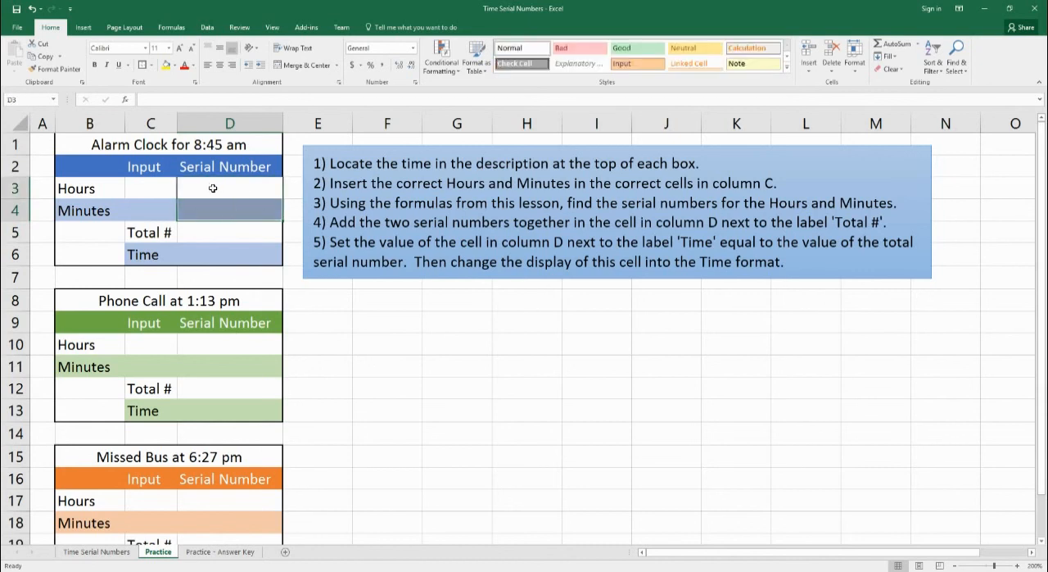
{"action": "left_click", "coordinate": [218, 235]}
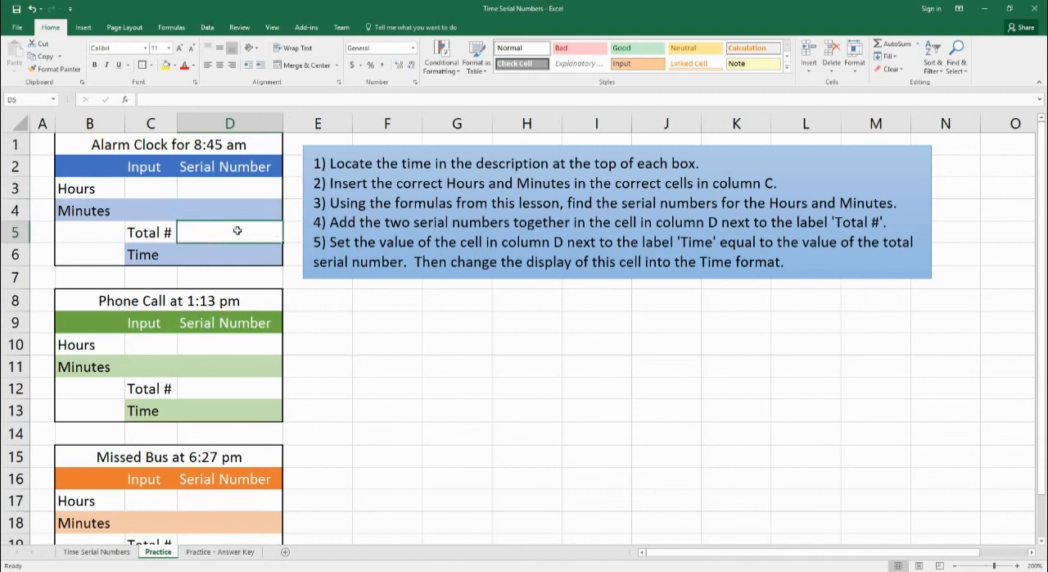
{"action": "left_click", "coordinate": [227, 260]}
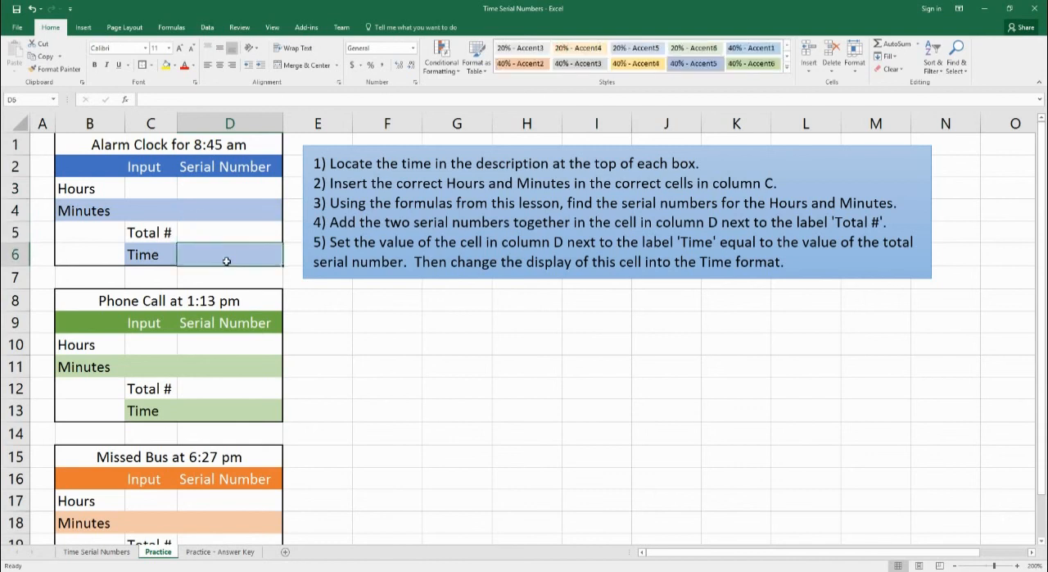
{"action": "type", "text": "="}
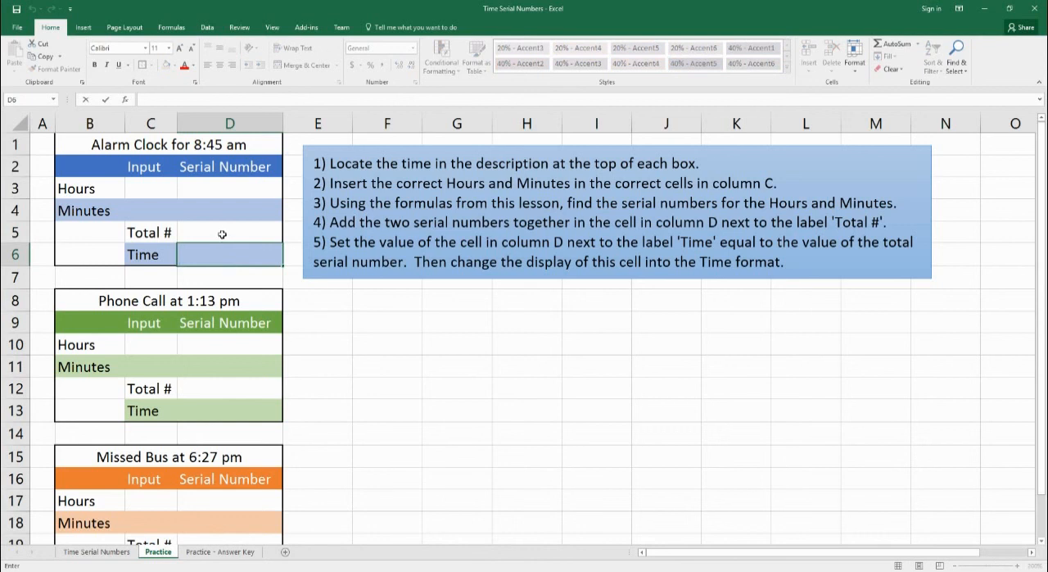
{"action": "left_click", "coordinate": [221, 234]}
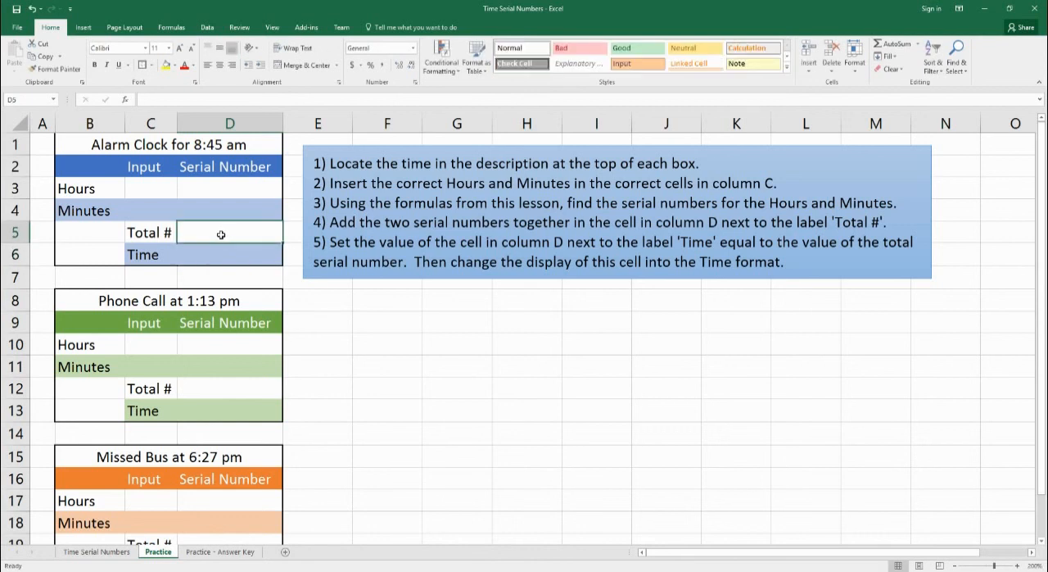
Step: View the number formats available for the Alarm Clock box's Time cell D6
{"action": "left_click", "coordinate": [222, 261]}
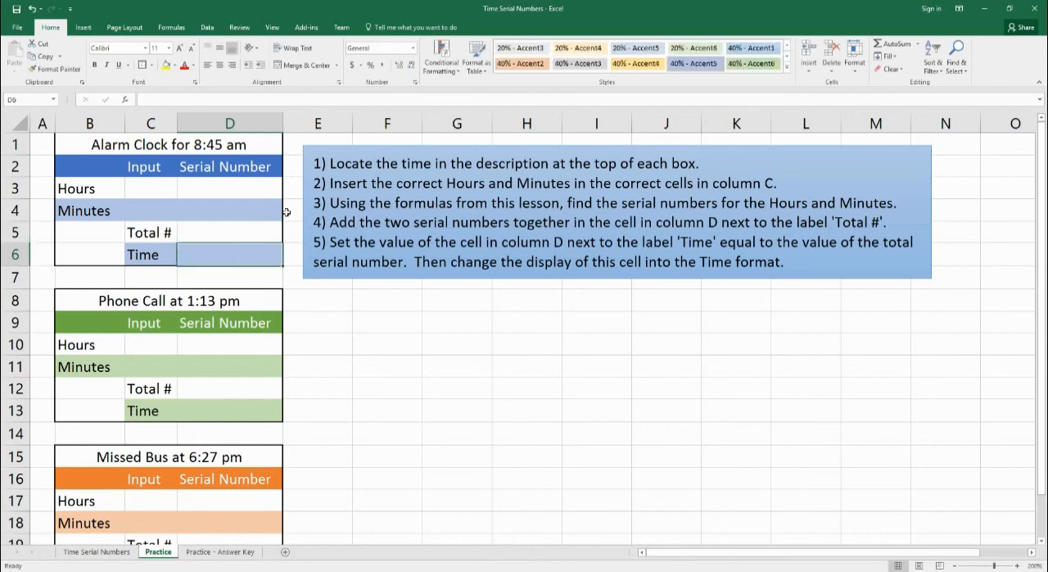
{"action": "left_click", "coordinate": [412, 48]}
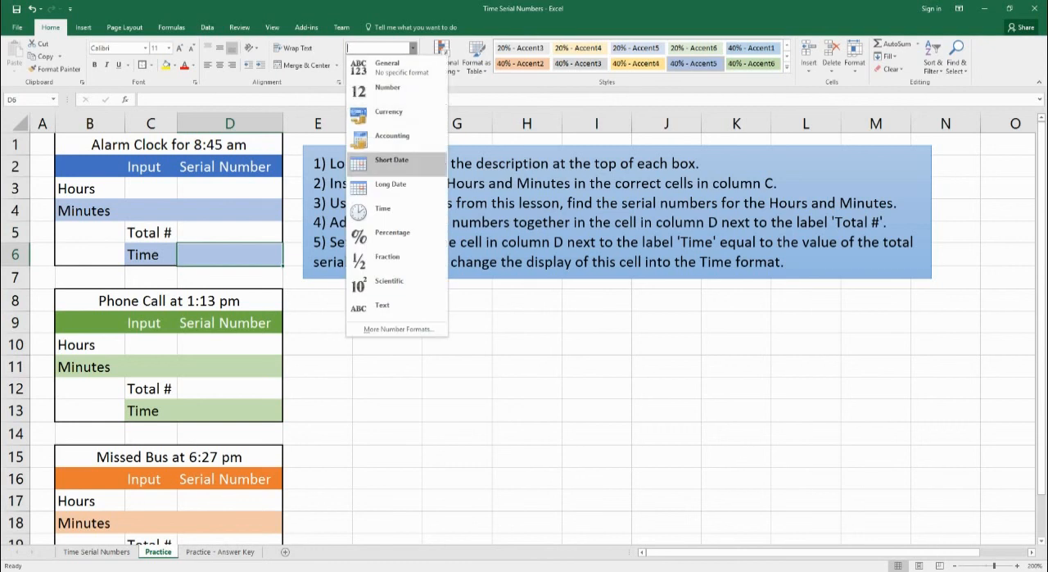
{"action": "left_click", "coordinate": [415, 52]}
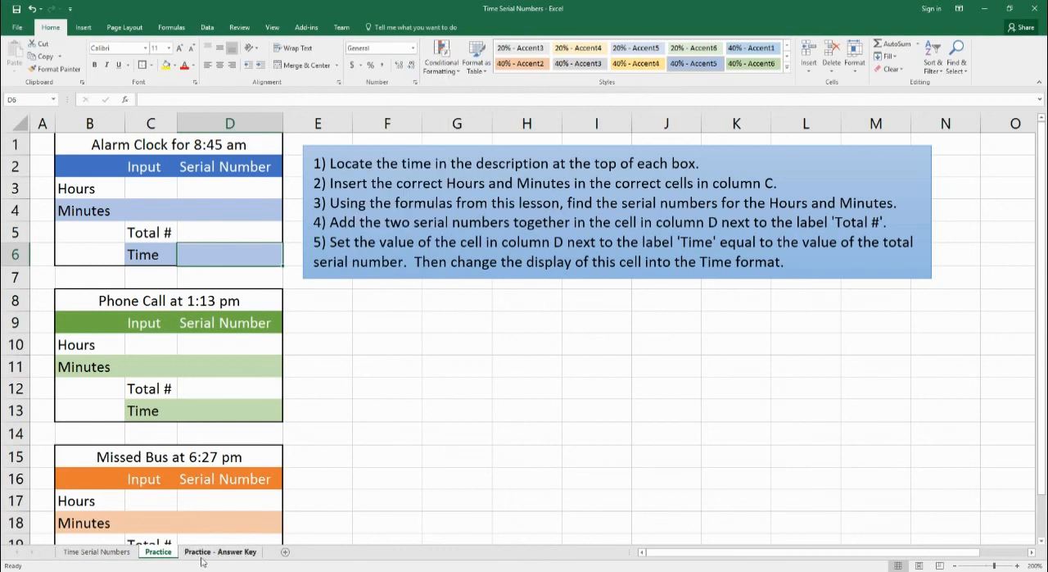